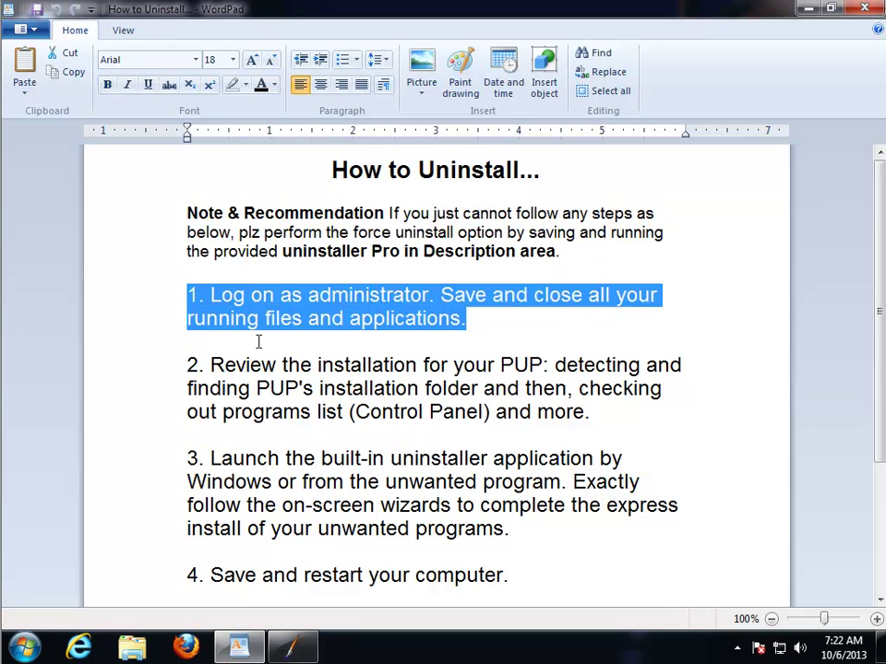
# Read through the six numbered steps of the How to Uninstall document, highlighting the step numbers along the way.
pyautogui.moveTo(205, 373); pyautogui.dragTo(170, 365)
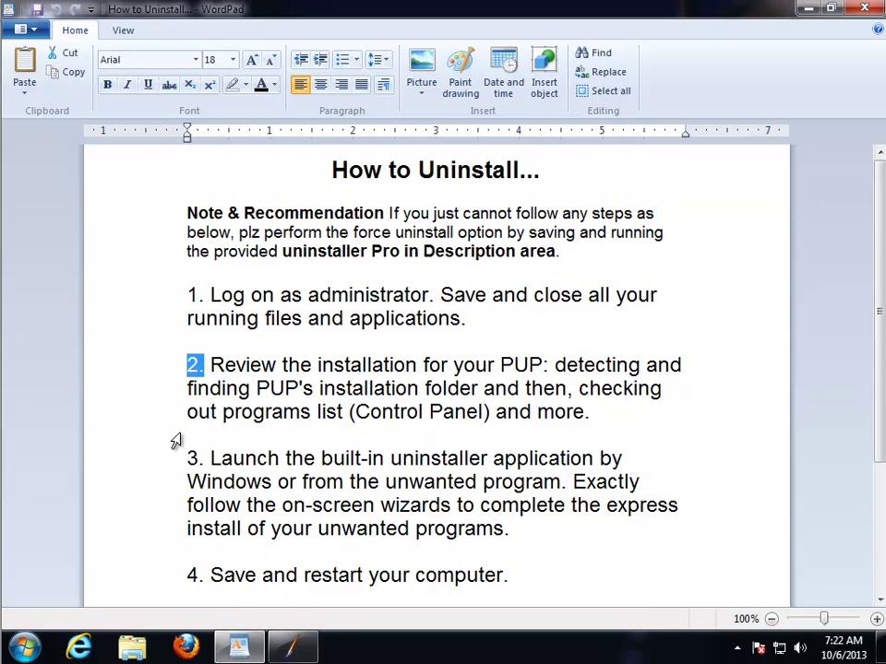
pyautogui.scroll(-2, 173, 439)
pyautogui.moveTo(204, 327); pyautogui.dragTo(187, 327)
pyautogui.moveTo(202, 443)
pyautogui.mouseDown()
pyautogui.moveTo(188, 443)
pyautogui.moveTo(187, 431)
pyautogui.mouseUp()
pyautogui.scroll(-1, 202, 442)
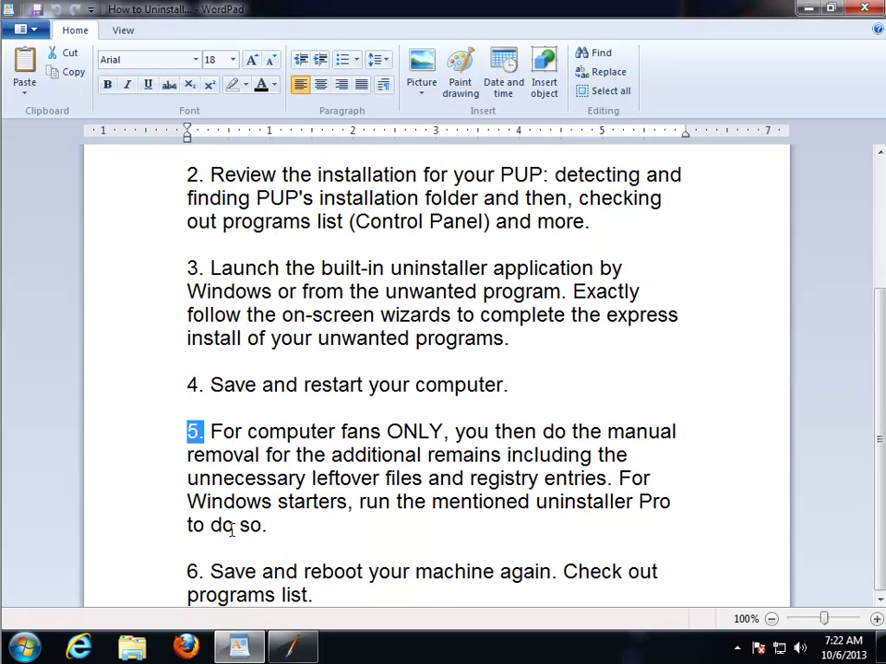
pyautogui.moveTo(212, 572); pyautogui.dragTo(187, 572)
pyautogui.scroll(3, 309, 453)
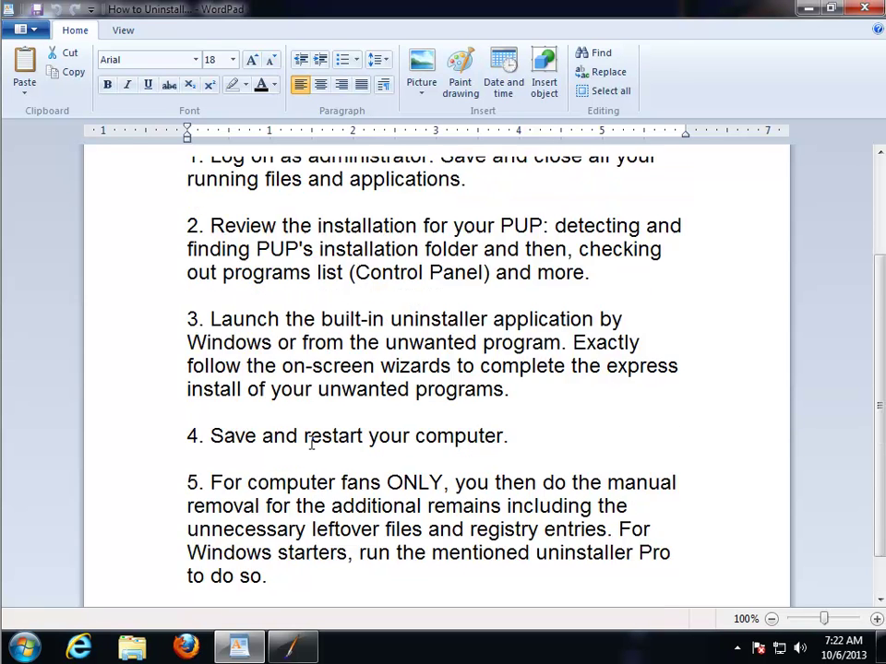
pyautogui.moveTo(881, 183); pyautogui.dragTo(880, 362)
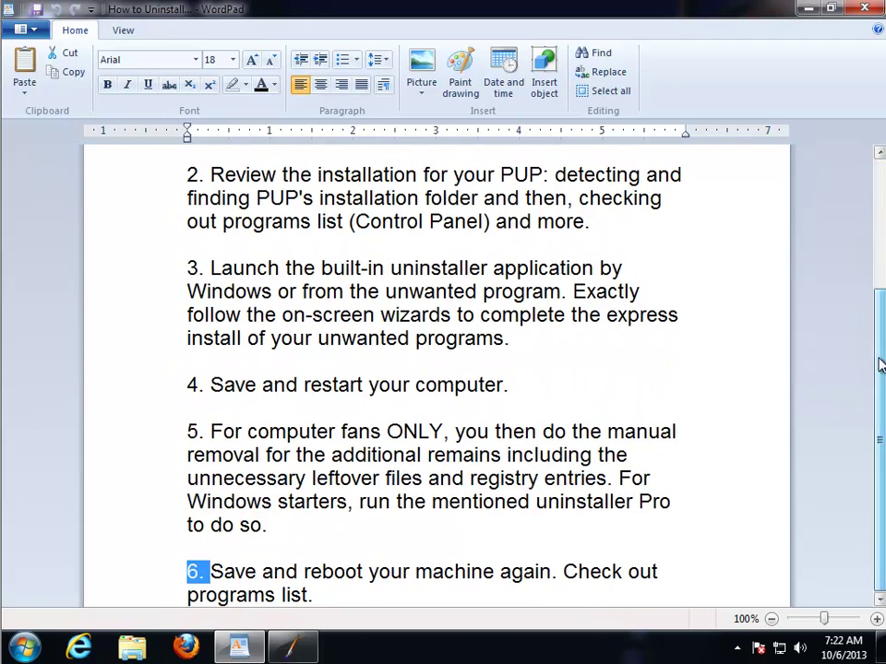
pyautogui.click(702, 384)
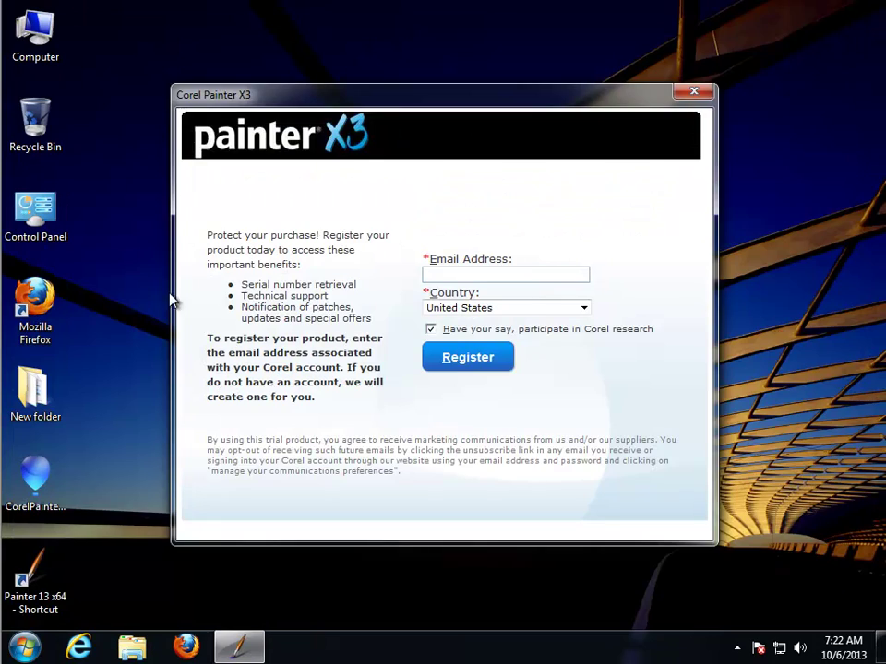
# Close the Corel Painter X3 registration window, confirm the cancellation, and refresh the desktop.
pyautogui.click(694, 93)
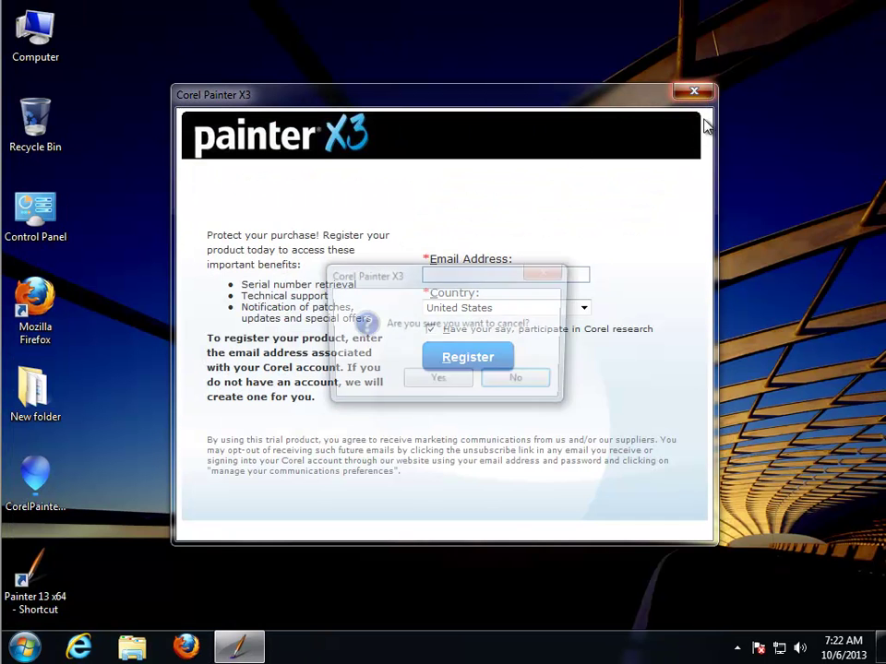
pyautogui.click(440, 383)
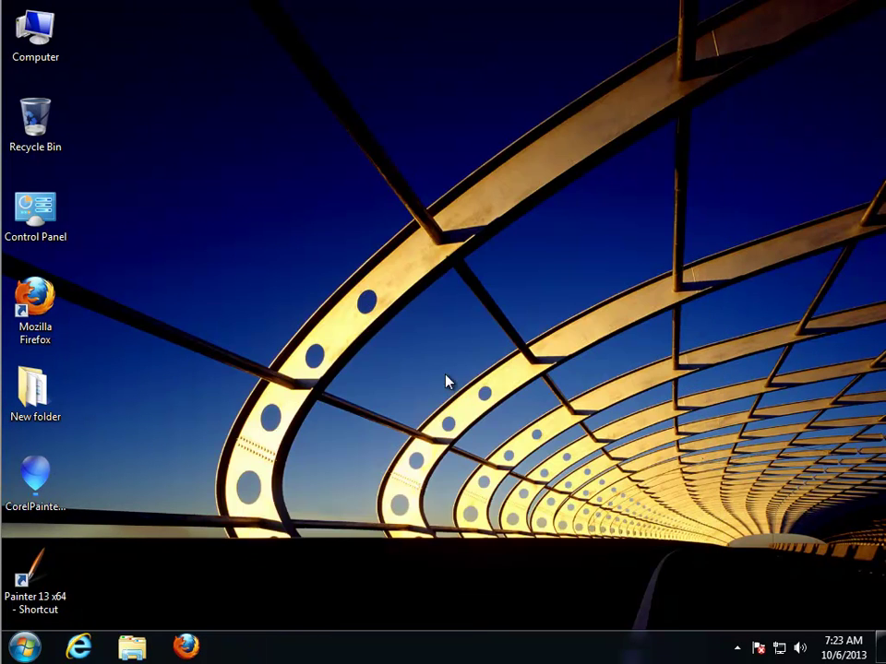
pyautogui.rightClick(348, 331)
pyautogui.click(379, 371)
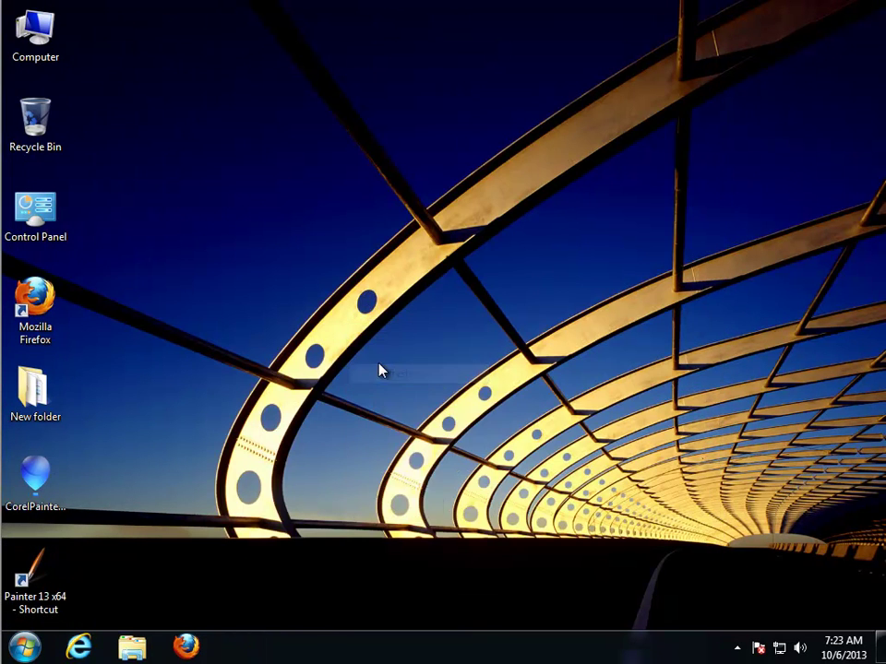
# Check the hidden notification icons and the running processes with their full descriptions in Task Manager, then minimize it.
pyautogui.click(736, 653)
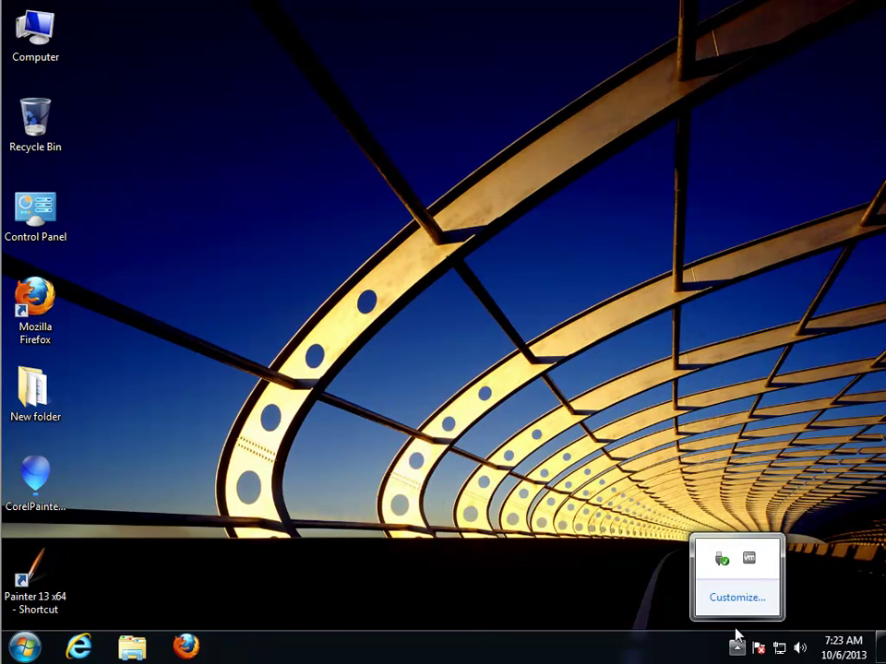
pyautogui.rightClick(344, 649)
pyautogui.click(412, 585)
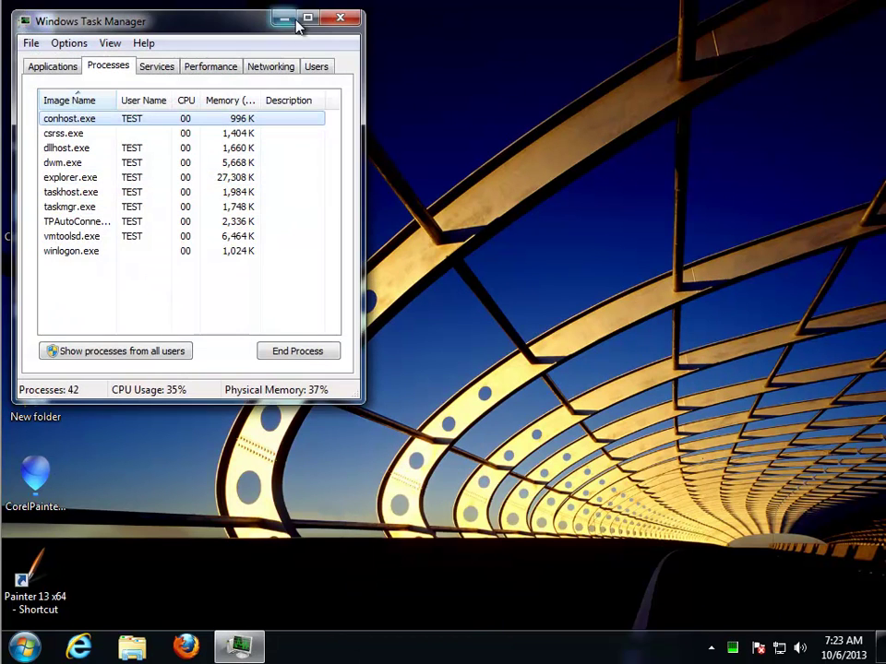
pyautogui.click(304, 16)
pyautogui.moveTo(311, 85); pyautogui.dragTo(464, 102)
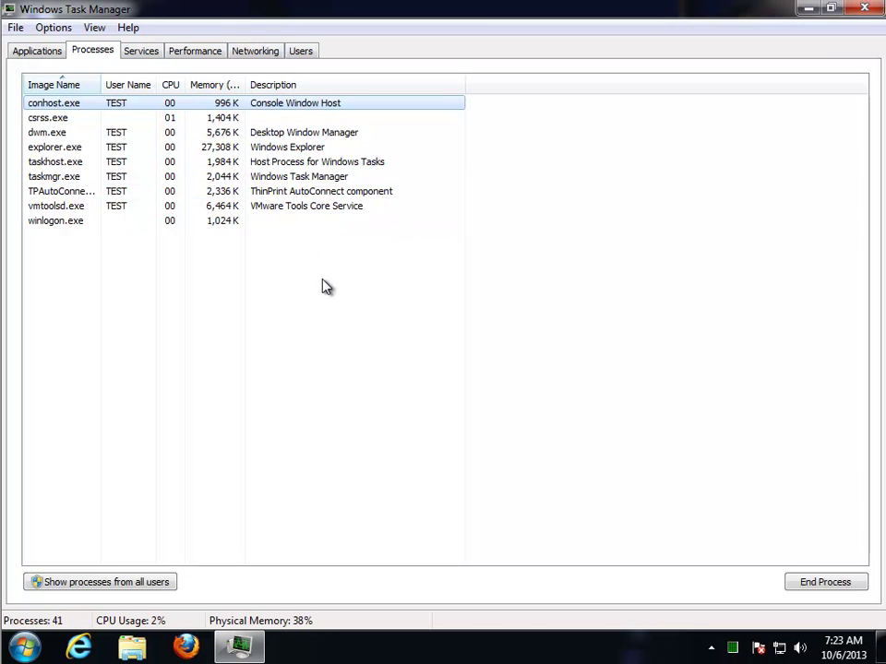
pyautogui.click(830, 8)
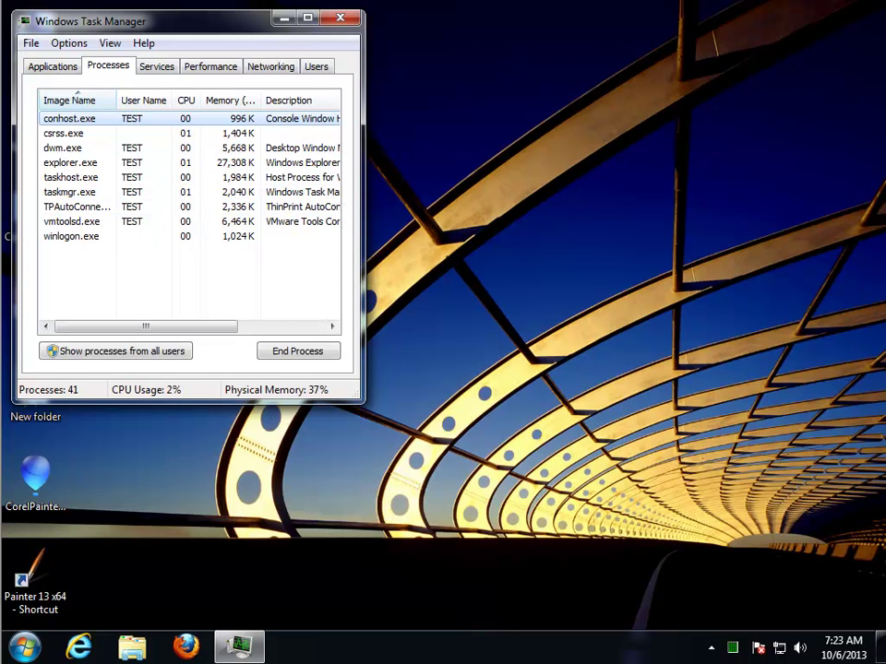
pyautogui.click(283, 16)
# Show the properties of the Corel folder in Program Files, reached from the Painter 13 x64 shortcut's file location.
pyautogui.rightClick(41, 576)
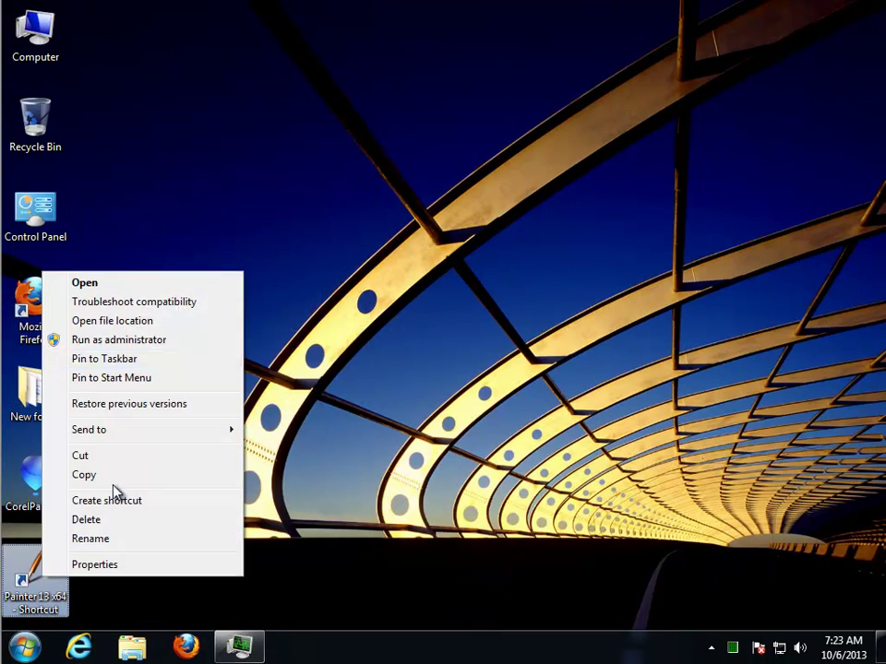
pyautogui.click(176, 321)
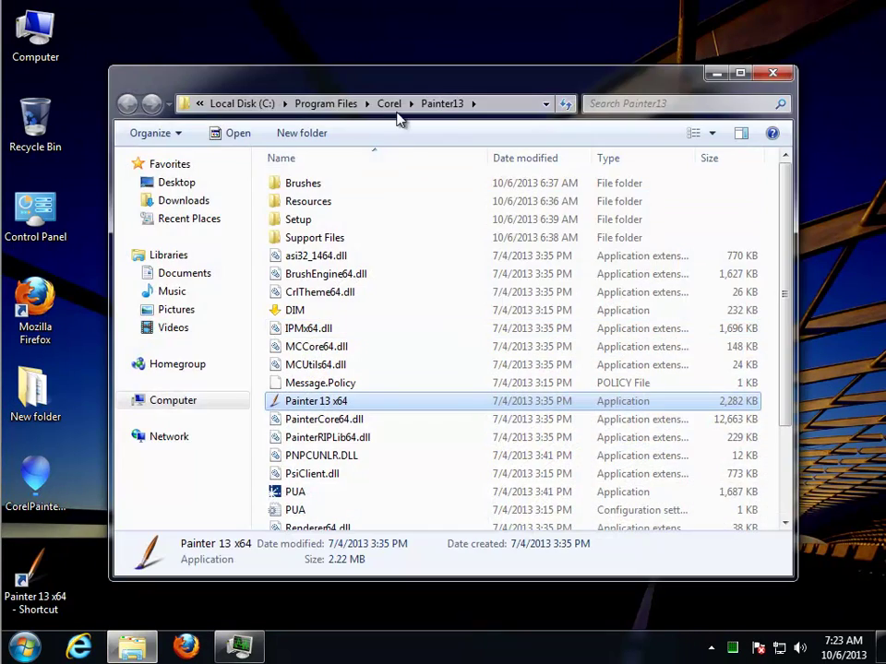
pyautogui.click(326, 103)
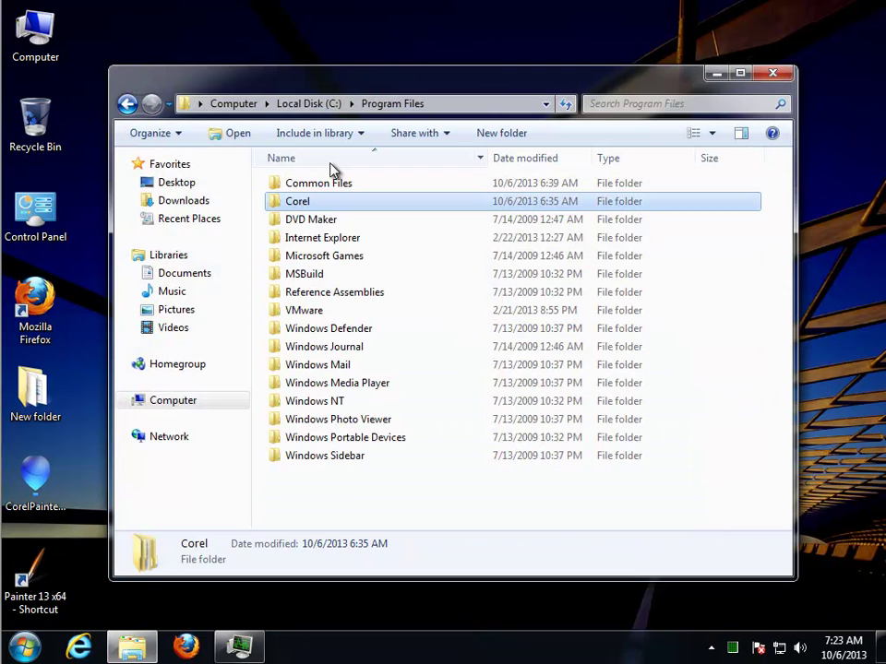
pyautogui.rightClick(299, 205)
pyautogui.click(349, 459)
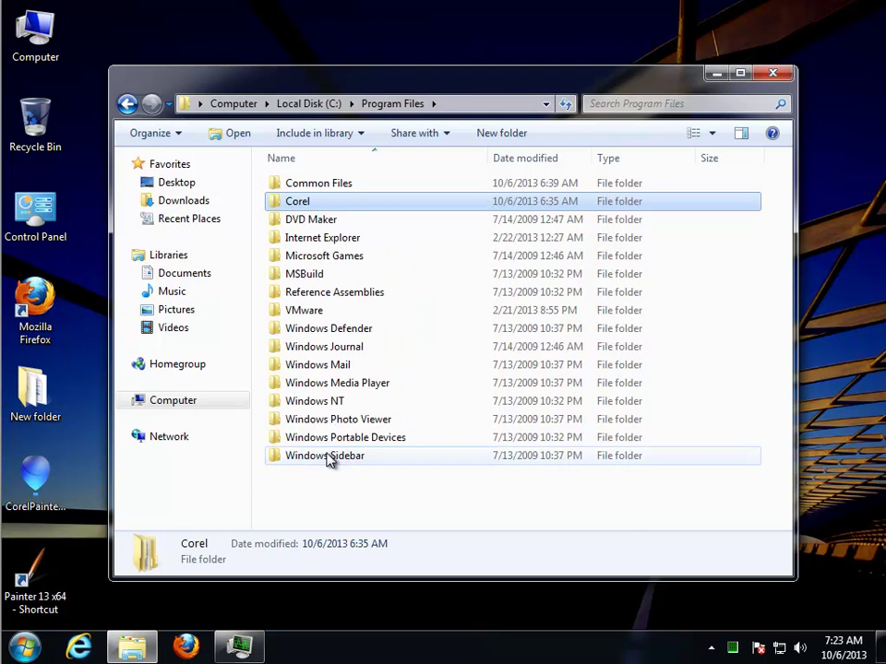
# Examine the Corel folder's size on disk and contents, copy its name, and close its properties.
pyautogui.moveTo(459, 221); pyautogui.dragTo(424, 242)
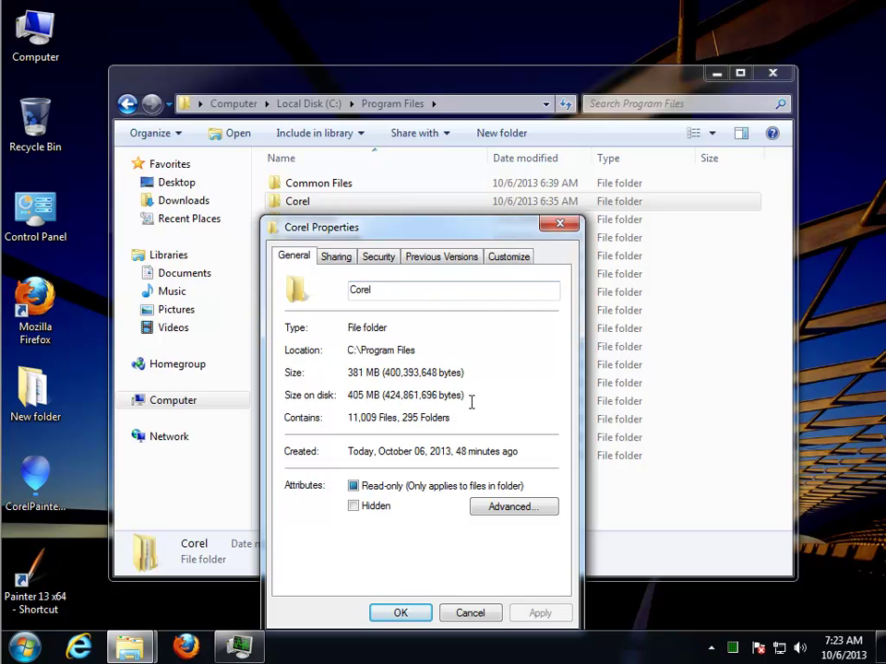
pyautogui.moveTo(460, 396); pyautogui.dragTo(364, 406)
pyautogui.moveTo(488, 423); pyautogui.dragTo(317, 437)
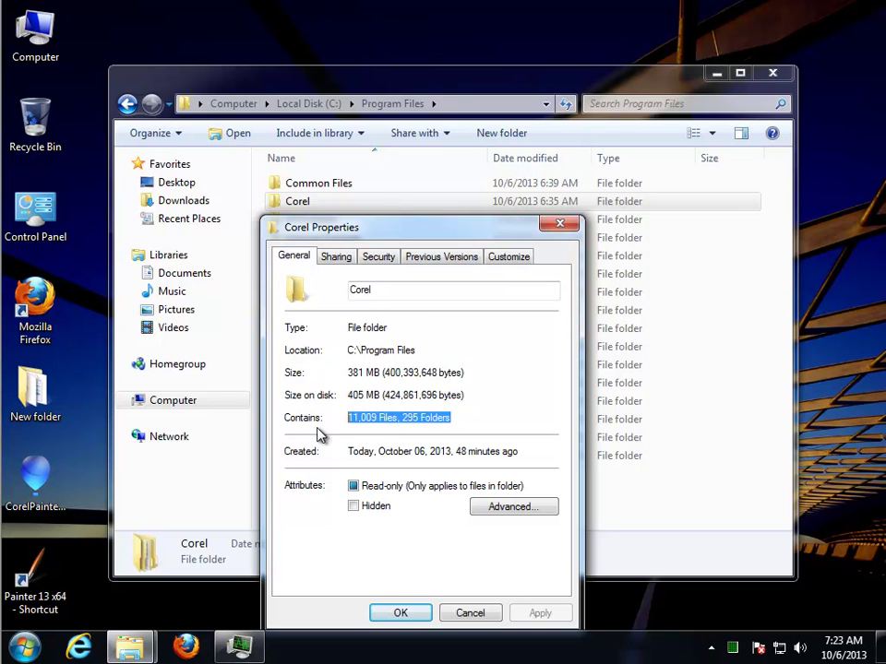
pyautogui.doubleClick(393, 289)
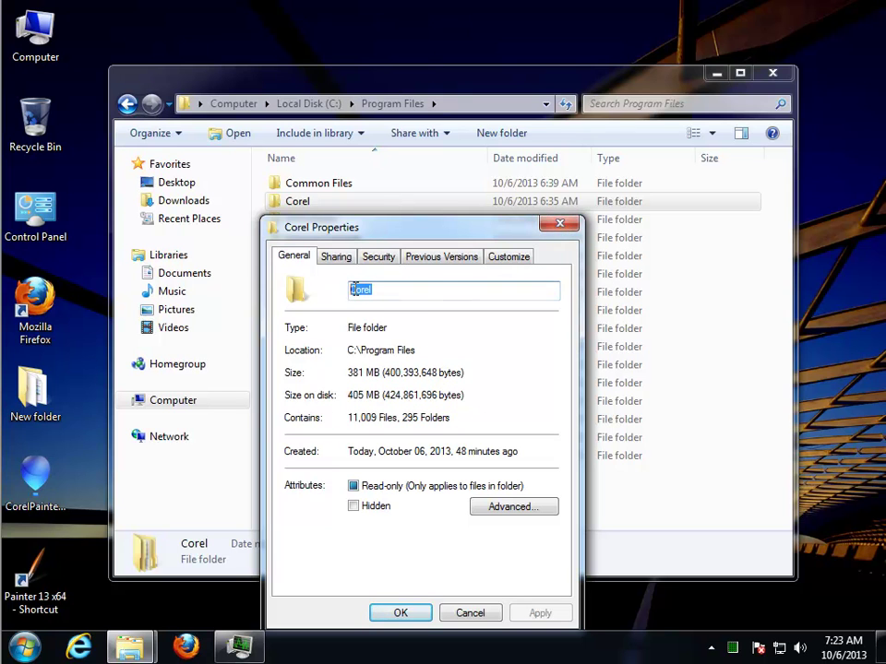
pyautogui.rightClick(354, 290)
pyautogui.click(397, 340)
pyautogui.click(556, 223)
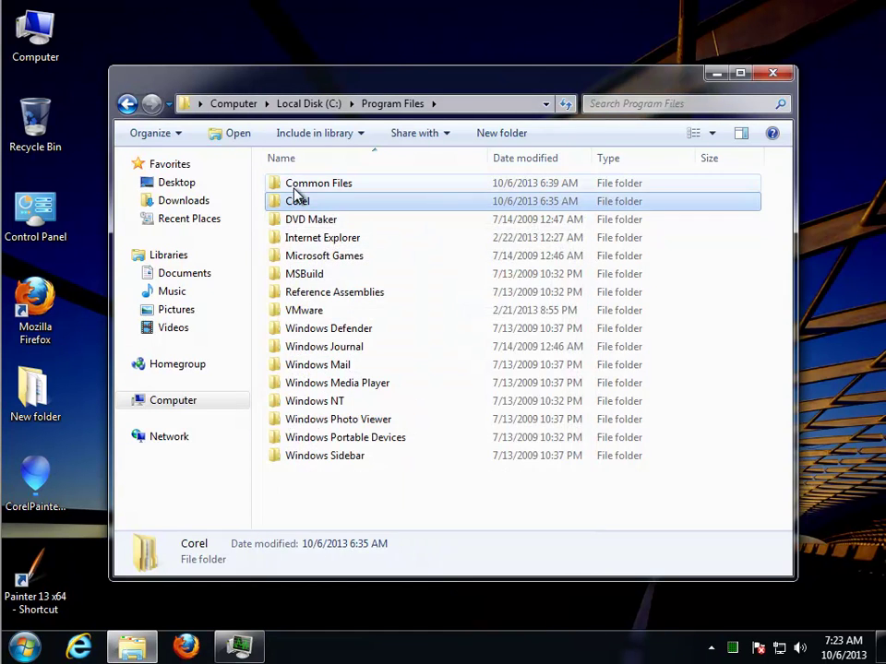
# Look at the Protexis folder inside Common Files, and return to the Corel folder in Program Files.
pyautogui.doubleClick(309, 183)
pyautogui.click(321, 203)
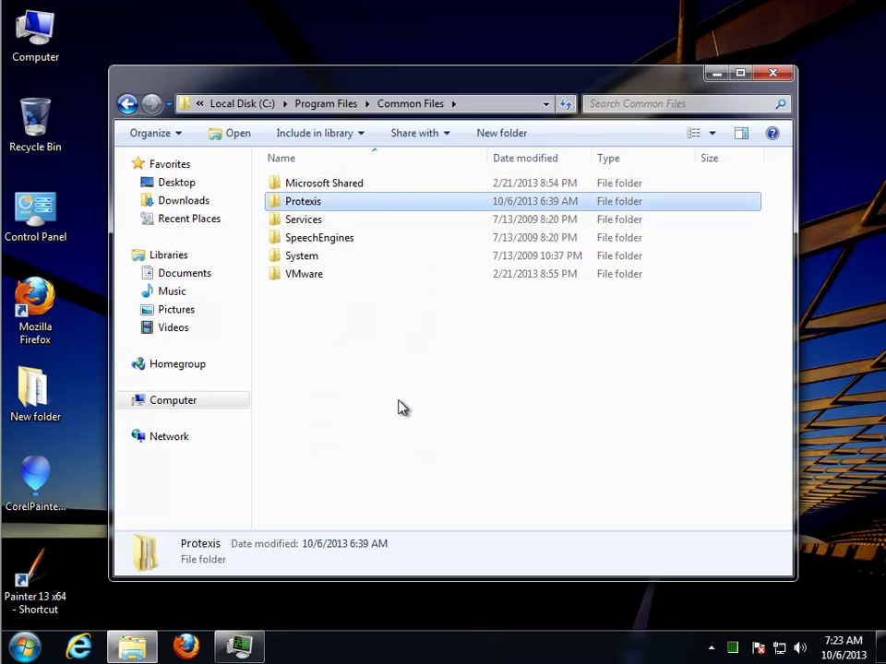
pyautogui.click(128, 104)
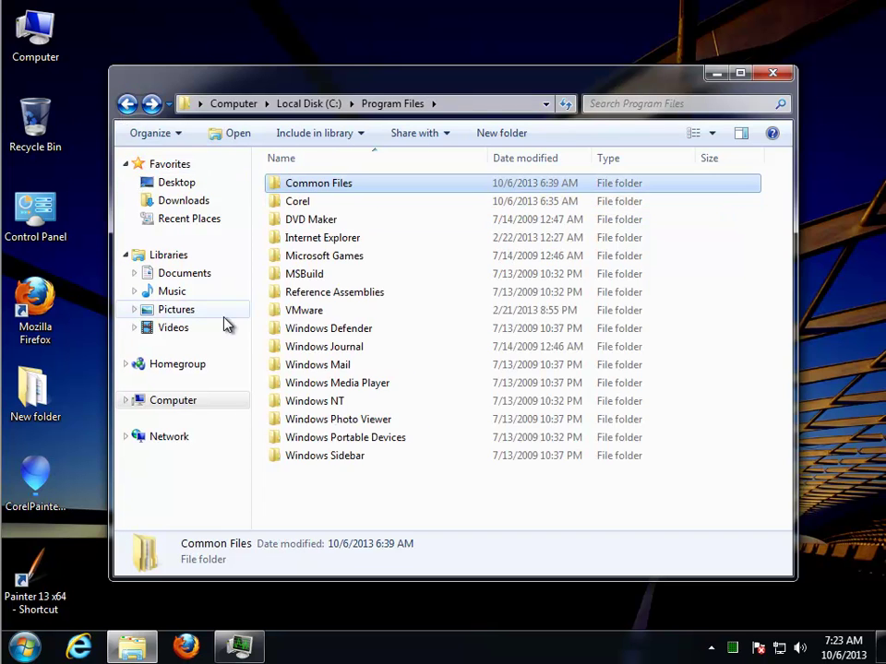
pyautogui.click(328, 203)
# Look for Corel Painter X3 among all programs, and open the Control Panel's list of installed programs in a maximized window.
pyautogui.click(25, 647)
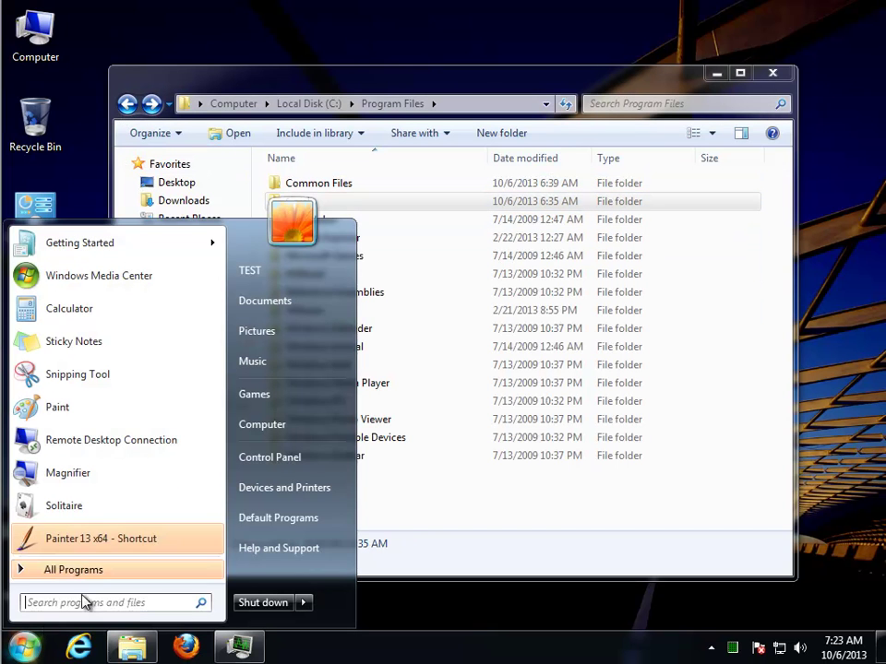
pyautogui.click(119, 573)
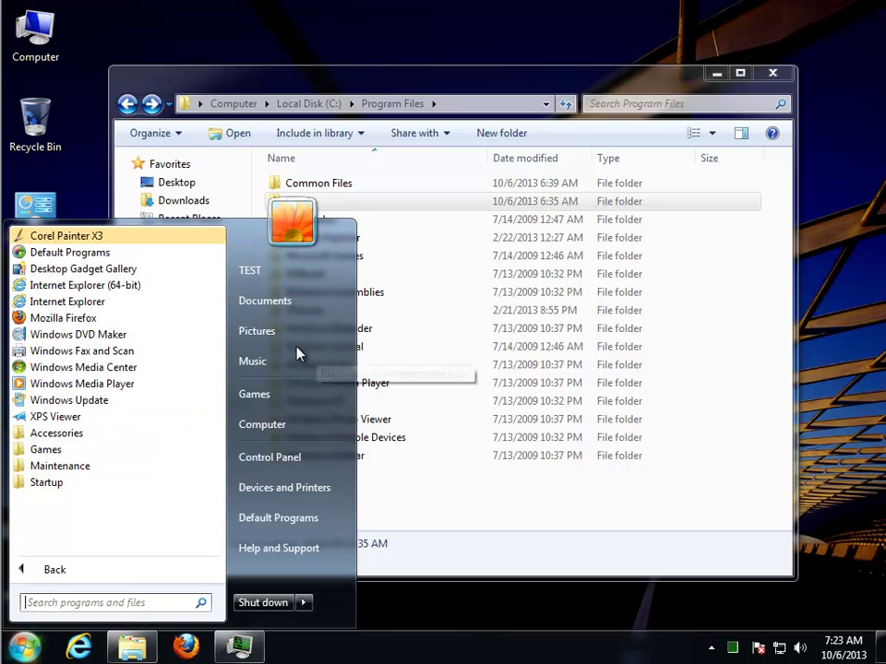
pyautogui.click(280, 471)
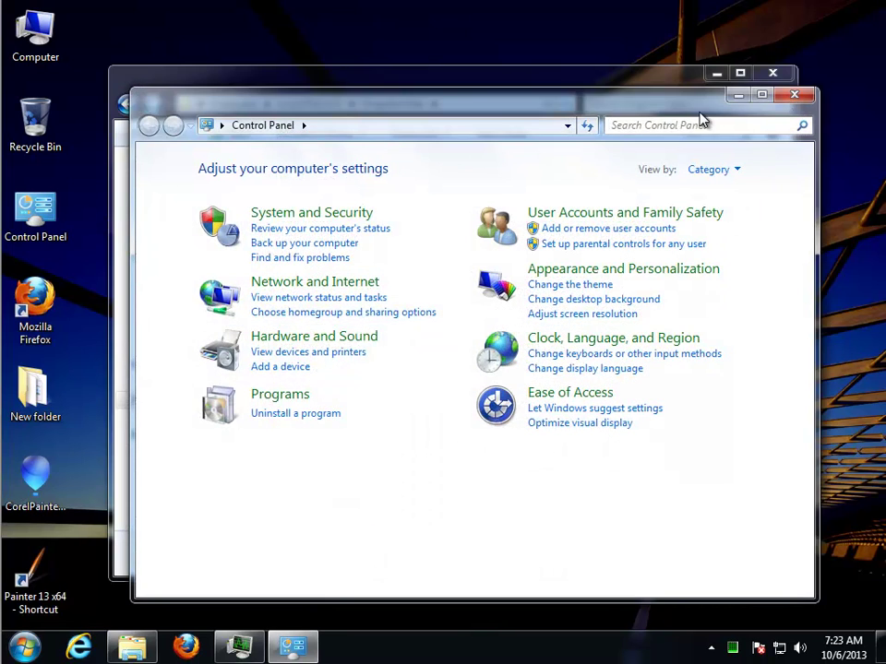
pyautogui.click(759, 96)
pyautogui.click(198, 323)
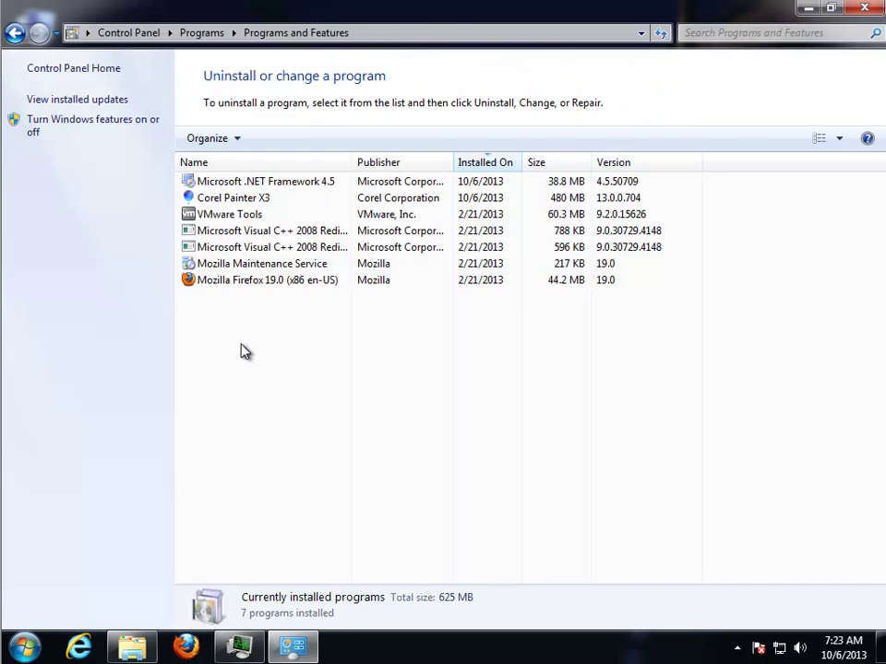
# Launch the uninstaller for Corel Painter X3 from the list of installed programs.
pyautogui.click(277, 182)
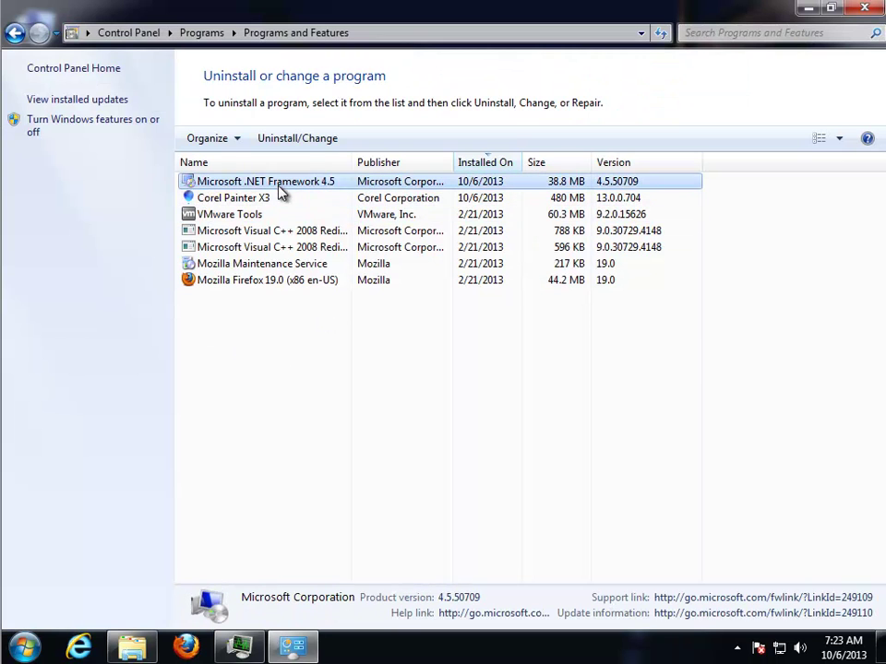
pyautogui.click(296, 201)
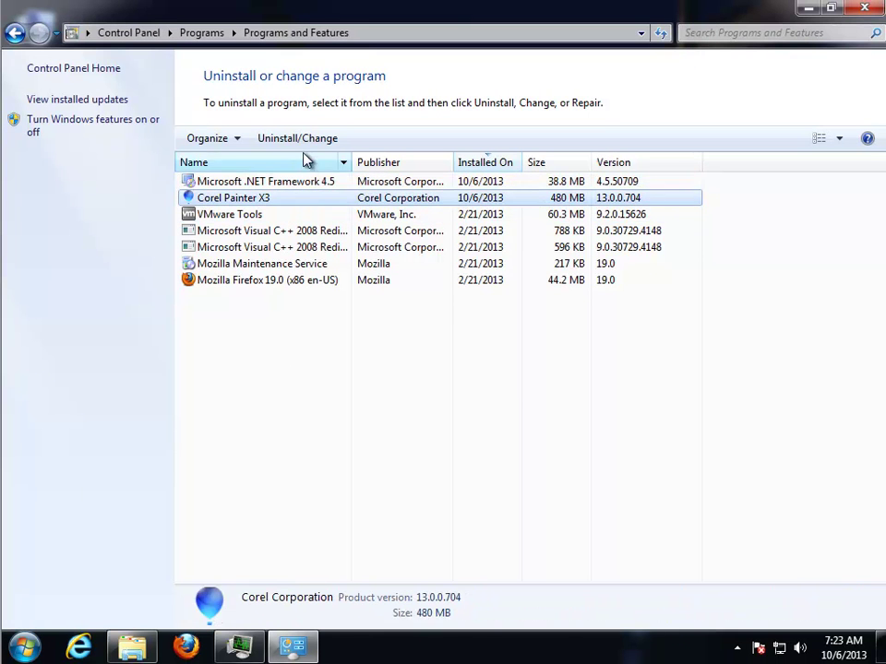
pyautogui.doubleClick(497, 201)
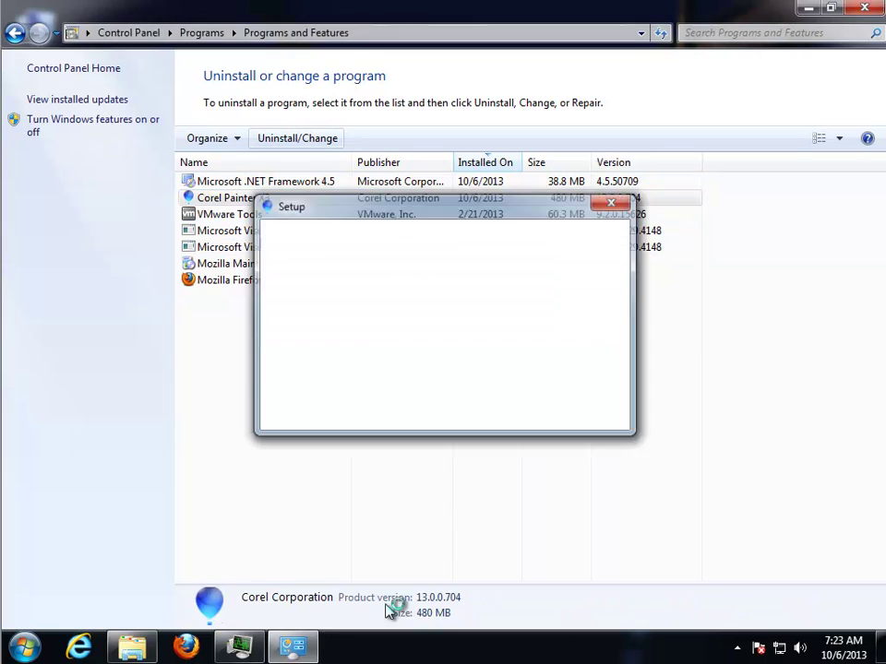
pyautogui.moveTo(478, 220)
pyautogui.mouseDown()
pyautogui.moveTo(469, 266)
pyautogui.moveTo(481, 233)
pyautogui.mouseUp()
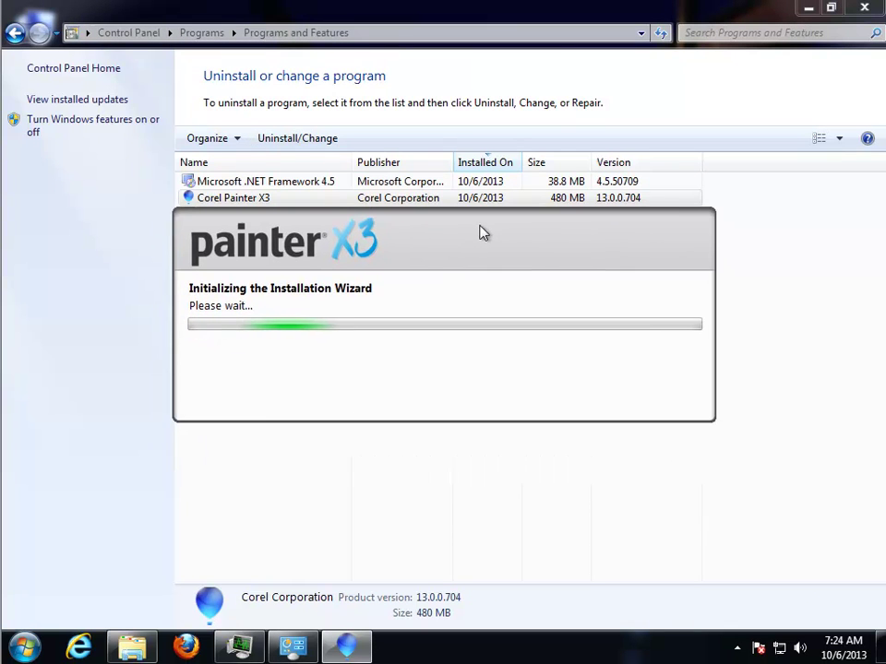
pyautogui.moveTo(439, 164)
pyautogui.mouseDown()
pyautogui.moveTo(431, 251)
pyautogui.moveTo(434, 239)
pyautogui.mouseUp()
# Remove Corel Painter X3 together with its user files, and finish the setup wizard.
pyautogui.click(233, 424)
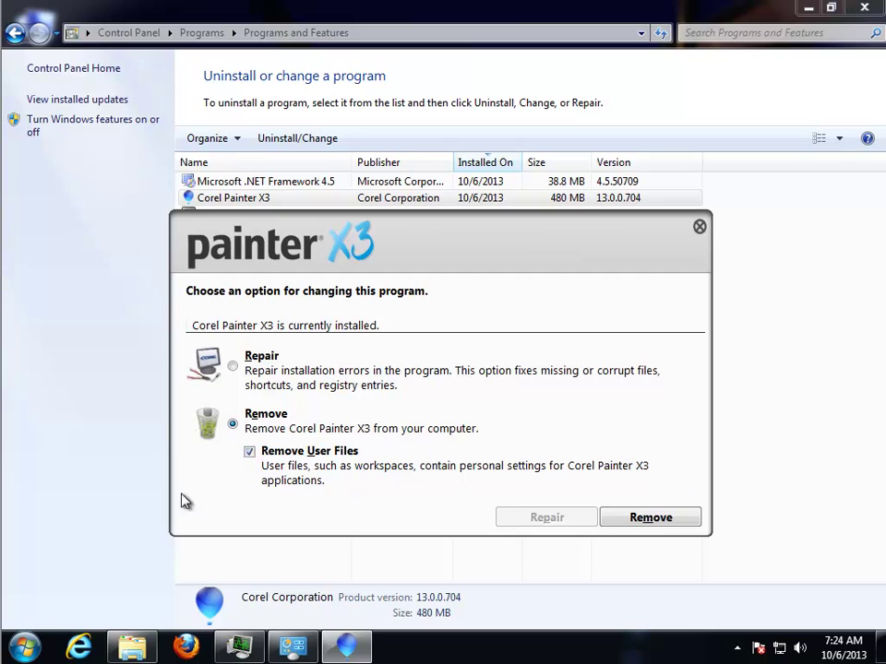
pyautogui.click(654, 517)
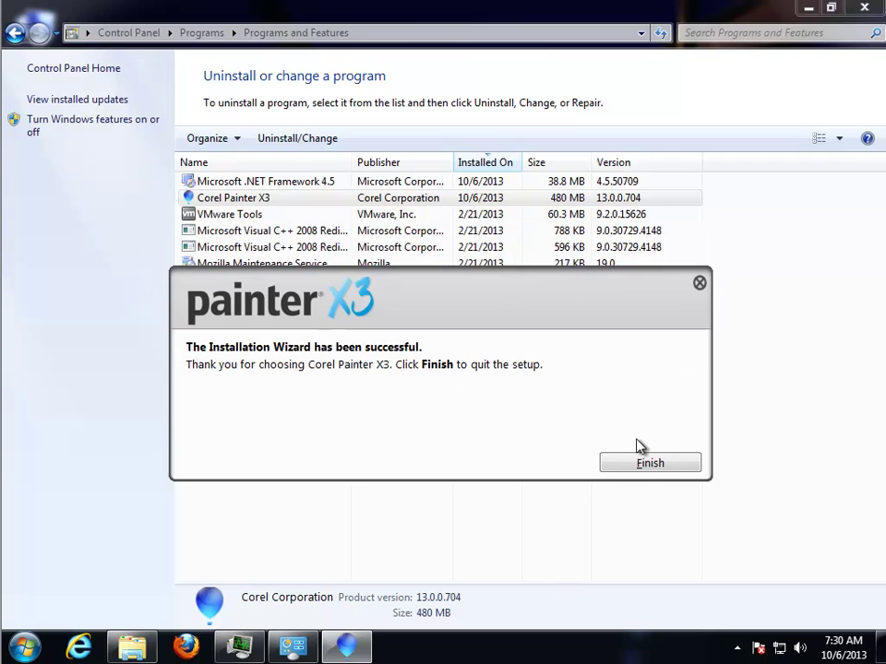
pyautogui.click(650, 463)
# Refresh the list of installed programs, and remove Microsoft .NET Framework 4.5 from the computer through its maintenance wizard.
pyautogui.rightClick(276, 330)
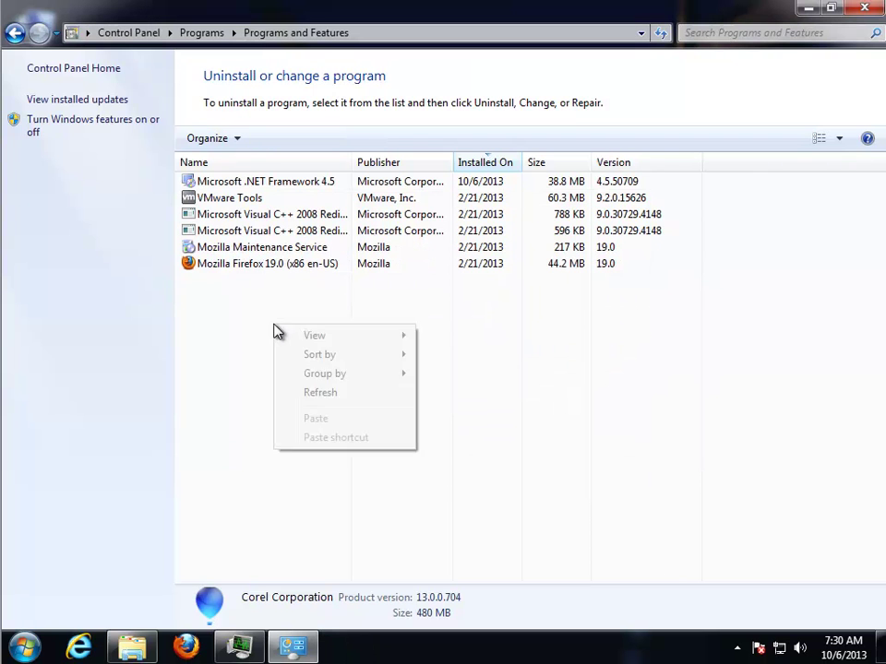
pyautogui.click(287, 393)
pyautogui.click(226, 182)
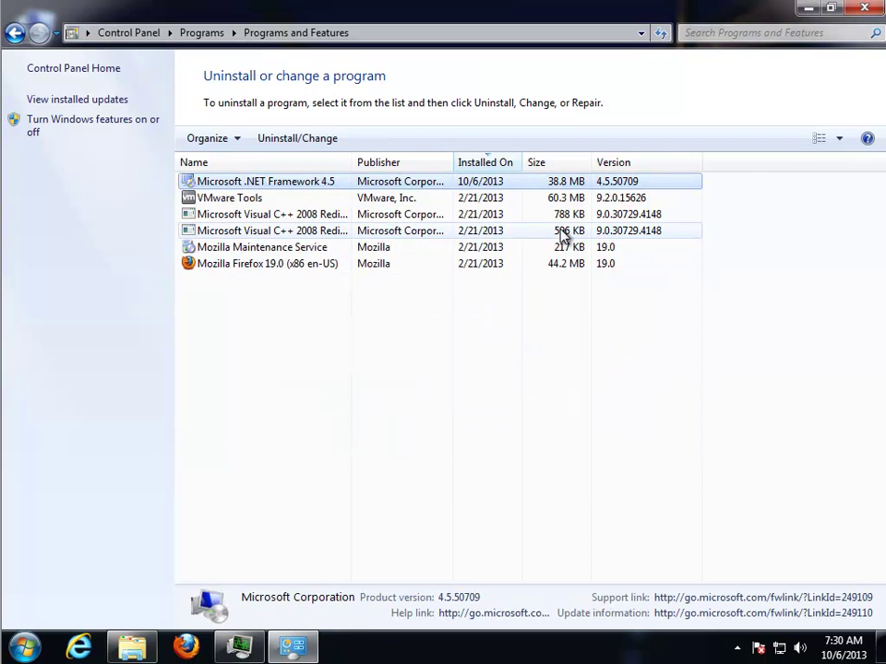
pyautogui.click(298, 137)
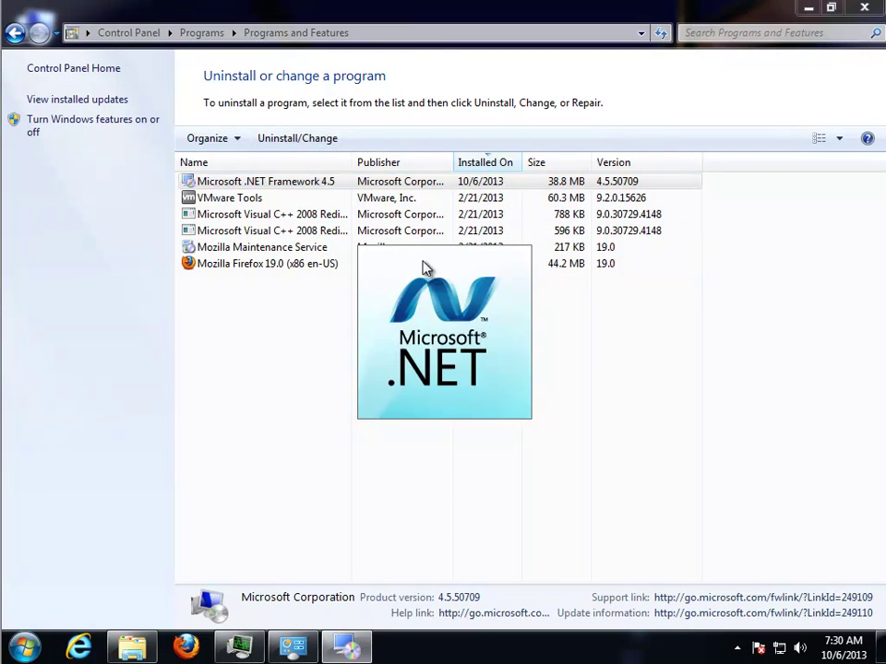
pyautogui.moveTo(421, 154); pyautogui.dragTo(378, 205)
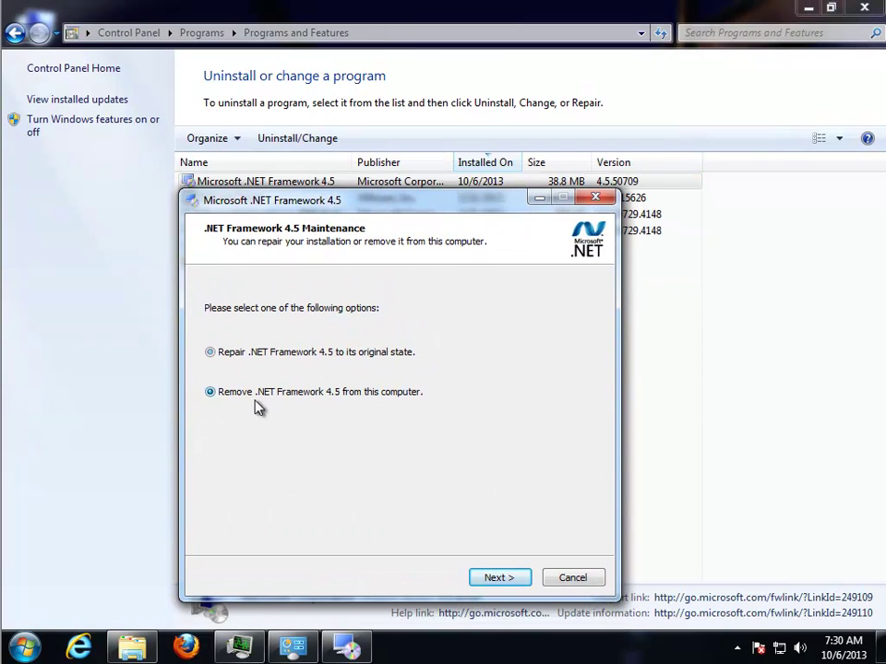
pyautogui.click(501, 580)
pyautogui.click(492, 576)
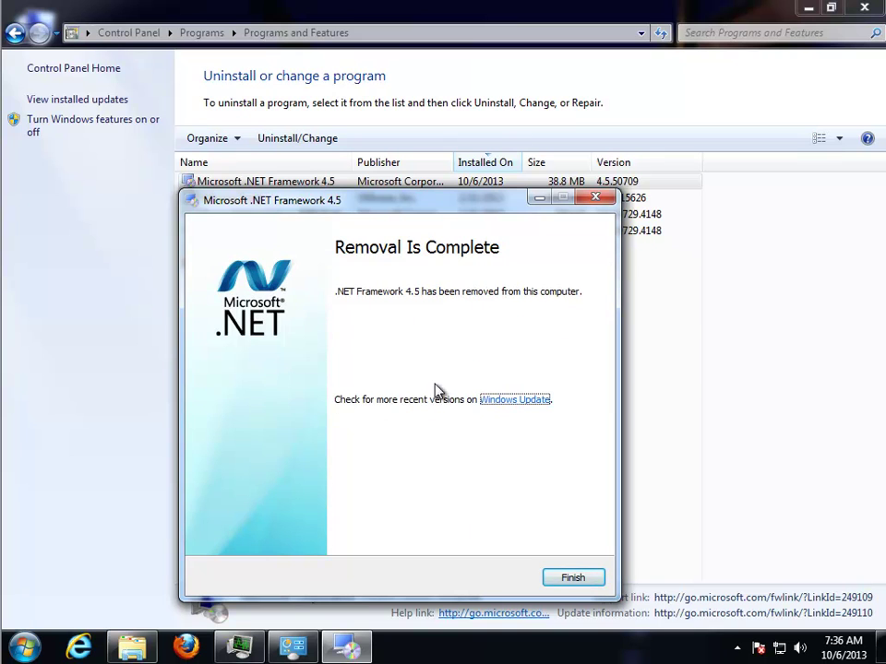
pyautogui.click(573, 578)
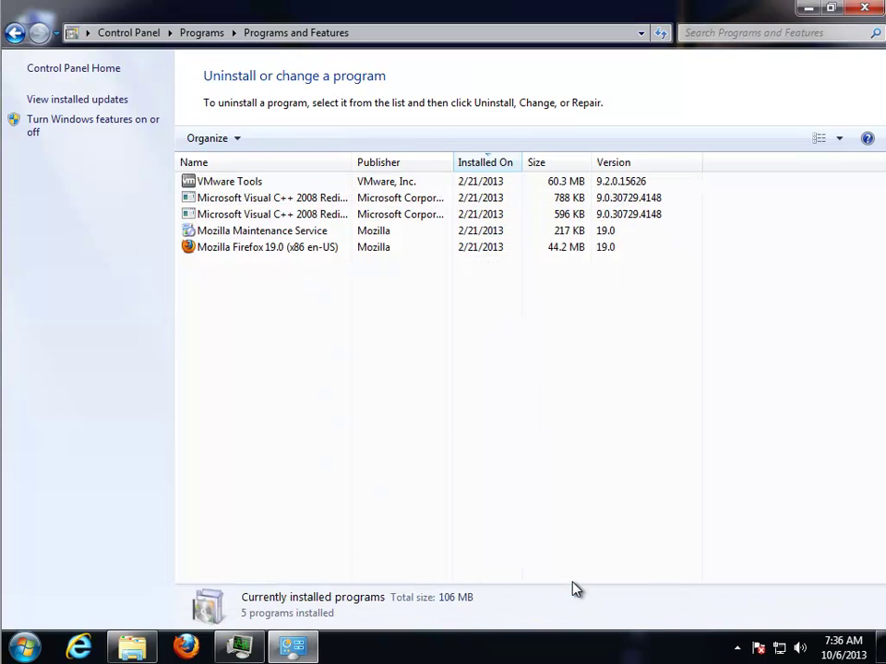
# Refresh the list of installed programs, and close both it and the Program Files window.
pyautogui.rightClick(257, 298)
pyautogui.click(312, 368)
pyautogui.click(864, 13)
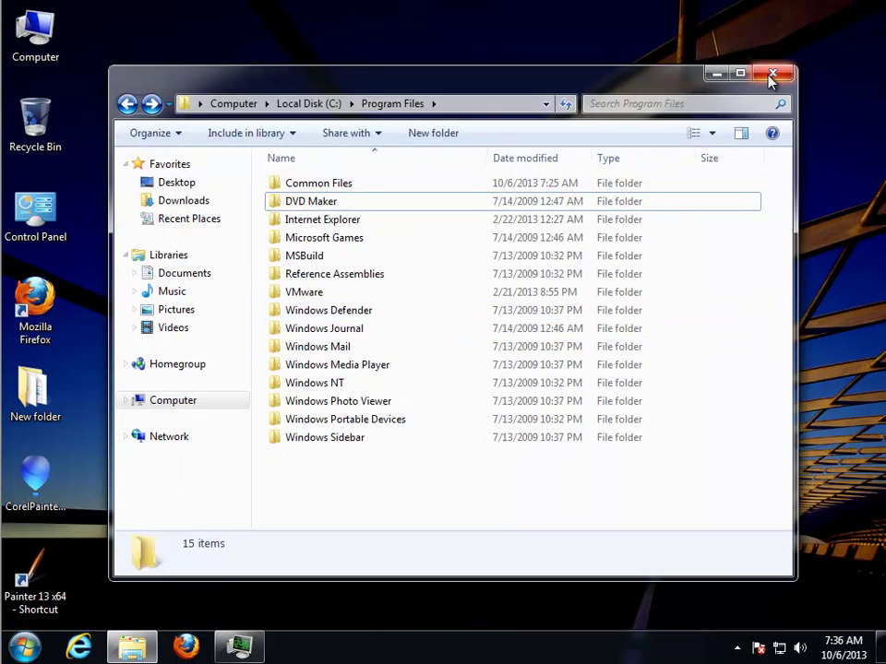
pyautogui.click(772, 75)
pyautogui.click(31, 646)
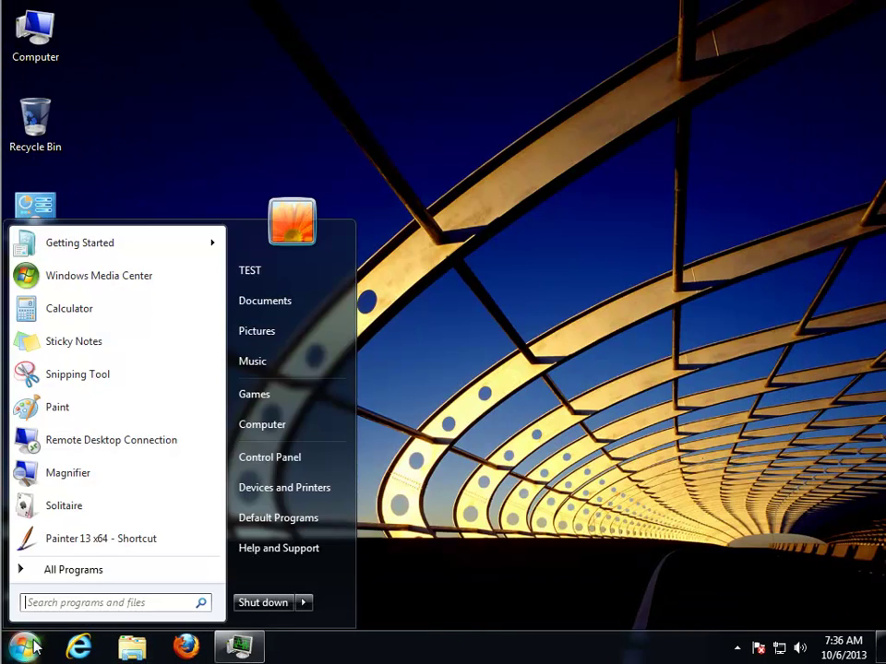
pyautogui.click(305, 604)
# Refresh the desktop, and try to open the Painter 13 x64 shortcut's file location, agreeing to delete the broken shortcut.
pyautogui.rightClick(526, 279)
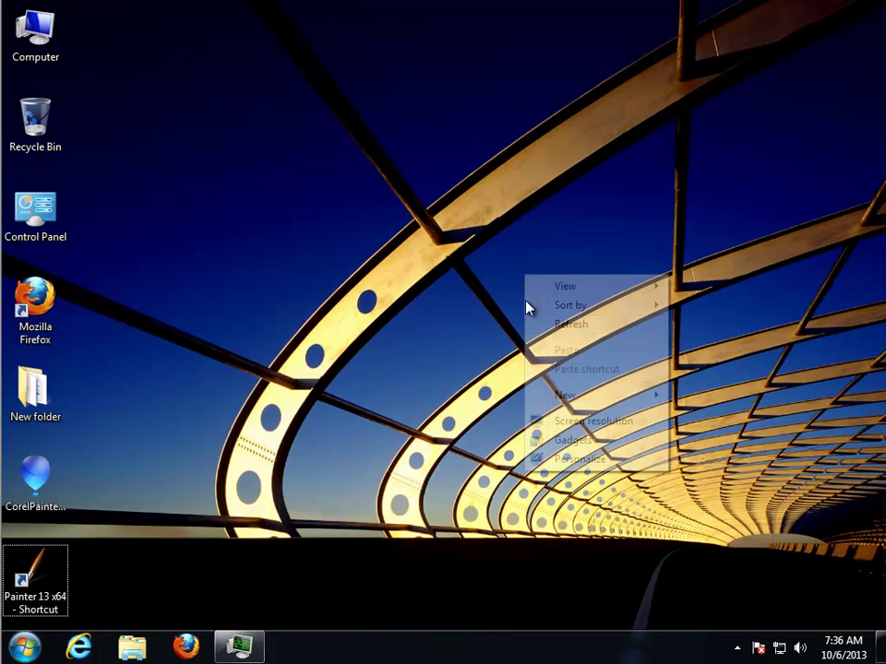
pyautogui.click(560, 324)
pyautogui.click(65, 578)
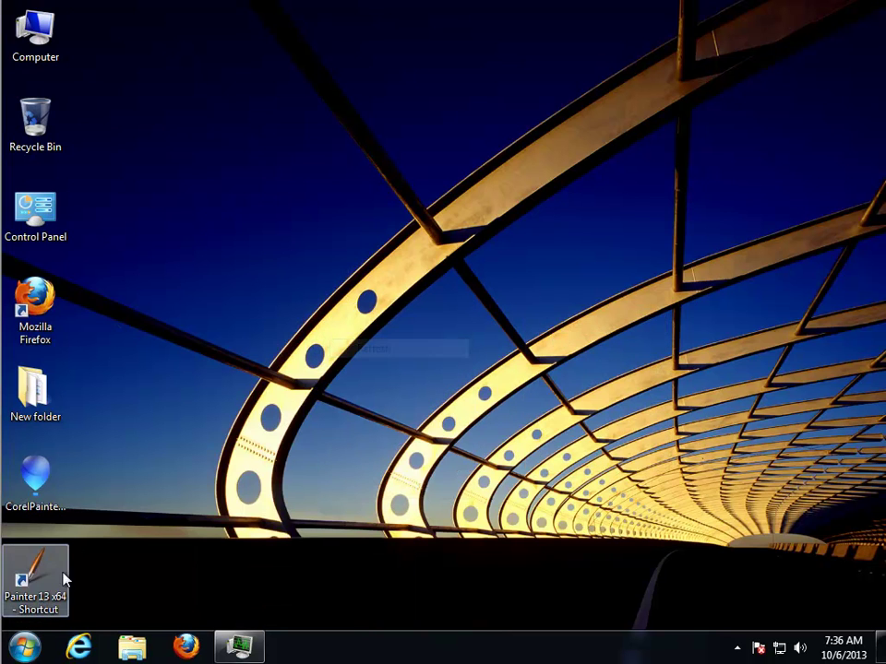
pyautogui.rightClick(37, 585)
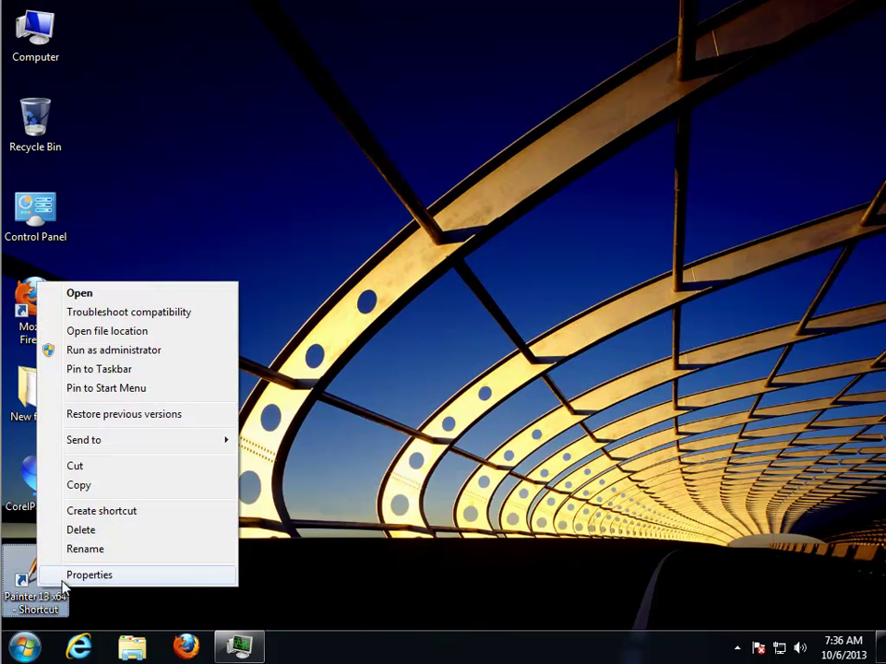
pyautogui.click(139, 332)
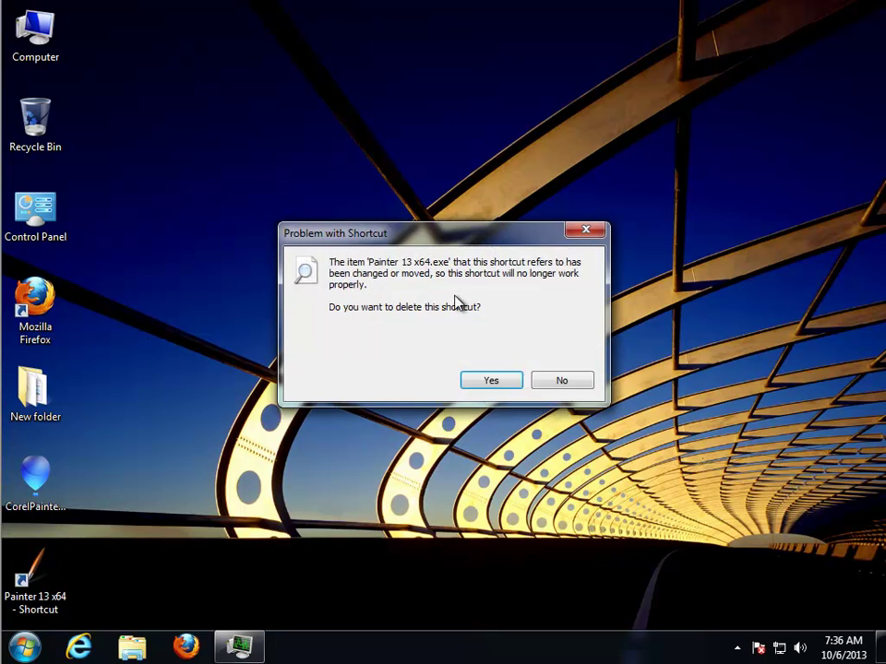
pyautogui.click(491, 381)
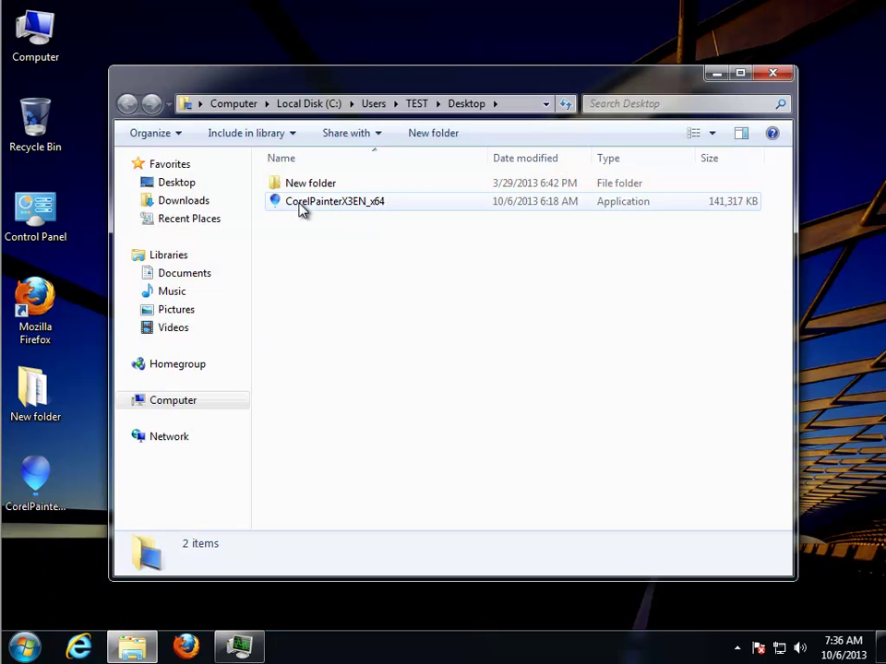
# Check the CorelPainterX3EN_x64 installer in the Desktop folder, close the folder window and refresh the desktop.
pyautogui.click(360, 202)
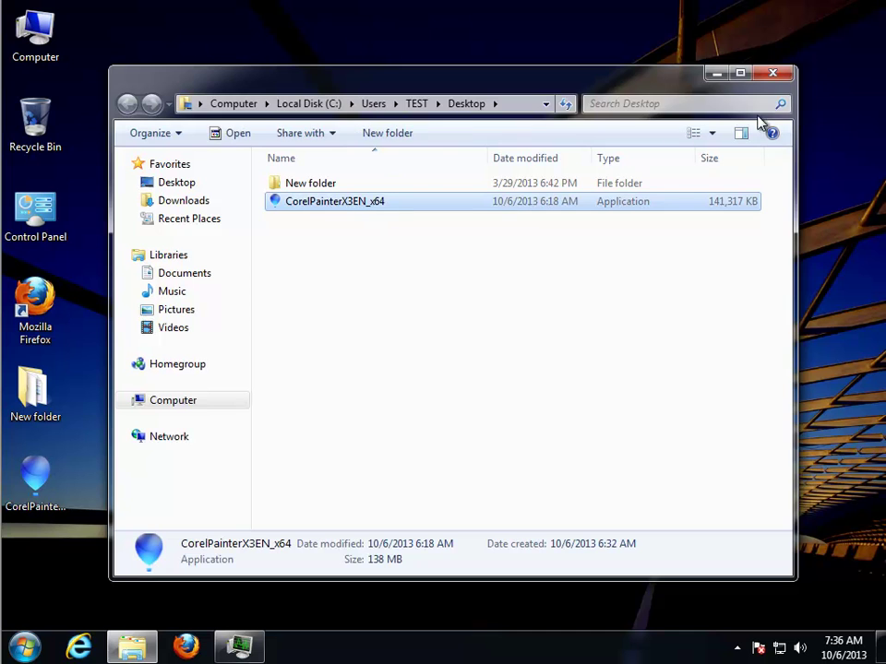
pyautogui.click(787, 76)
pyautogui.rightClick(254, 233)
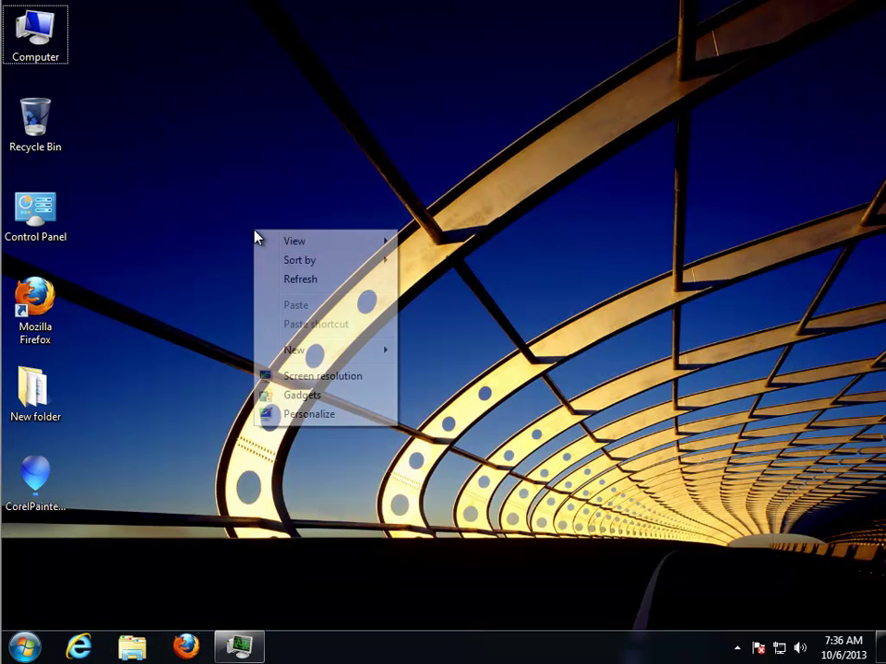
pyautogui.click(291, 280)
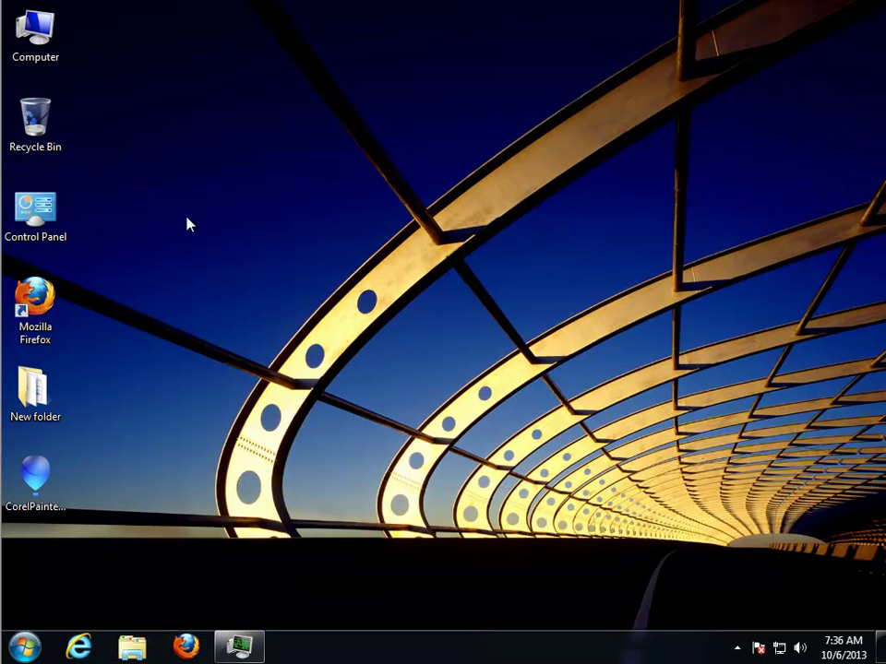
# Search the whole computer for files and folders named COREL.
pyautogui.doubleClick(43, 50)
pyautogui.click(646, 108)
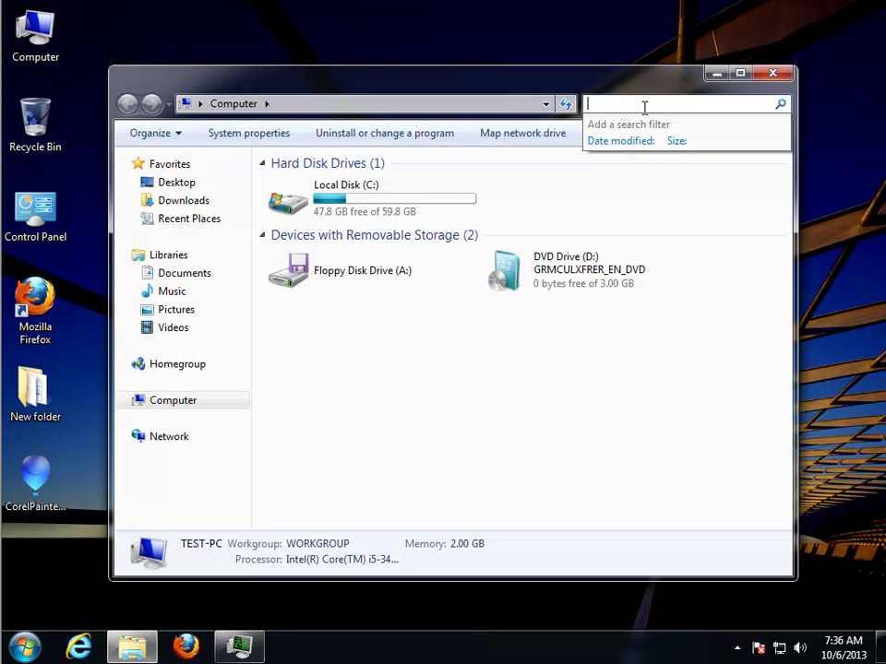
pyautogui.write('COREL')
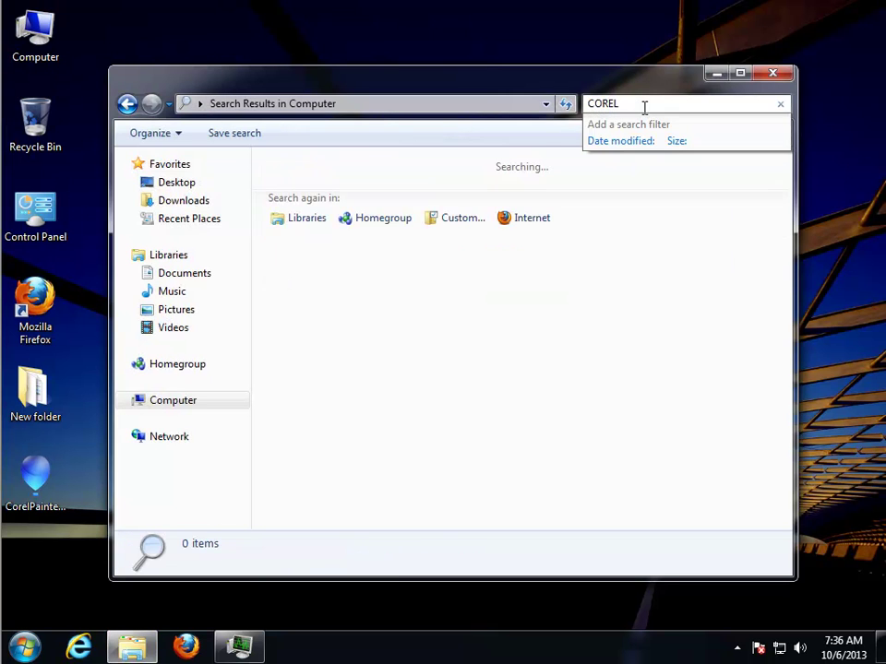
# Launch the Registry Editor with REGEDIT, and search its keys, values and data for Corel entries.
pyautogui.press('super+r')
pyautogui.write('REGEDIT')
pyautogui.press('Return')
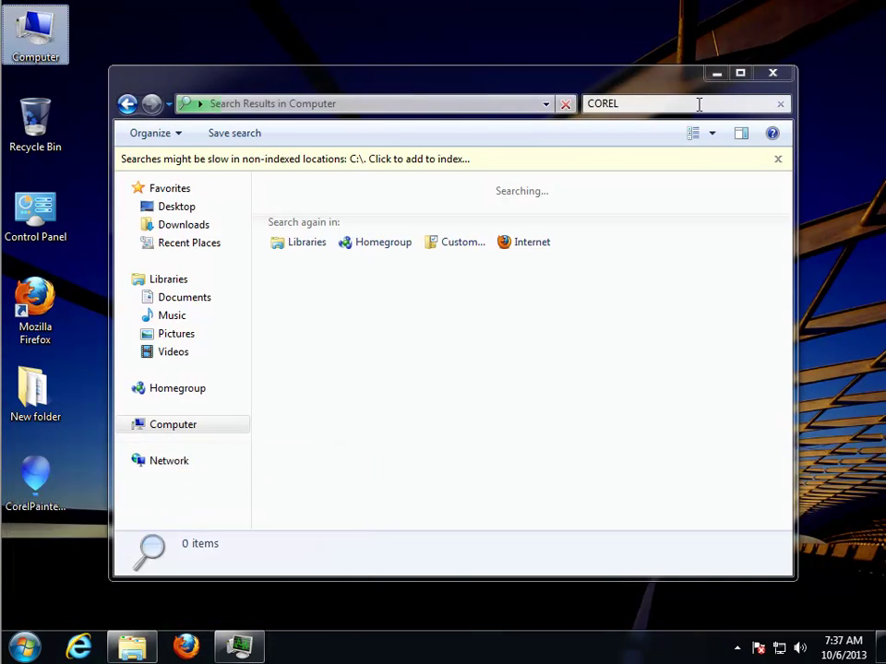
pyautogui.hotkey('alt', 'y')
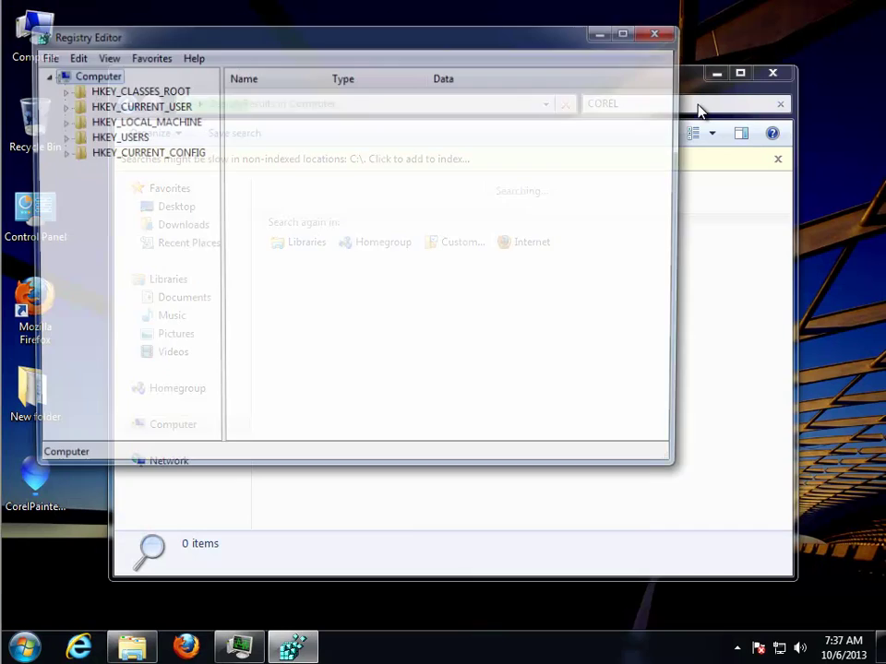
pyautogui.hotkey('ctrl', 'f')
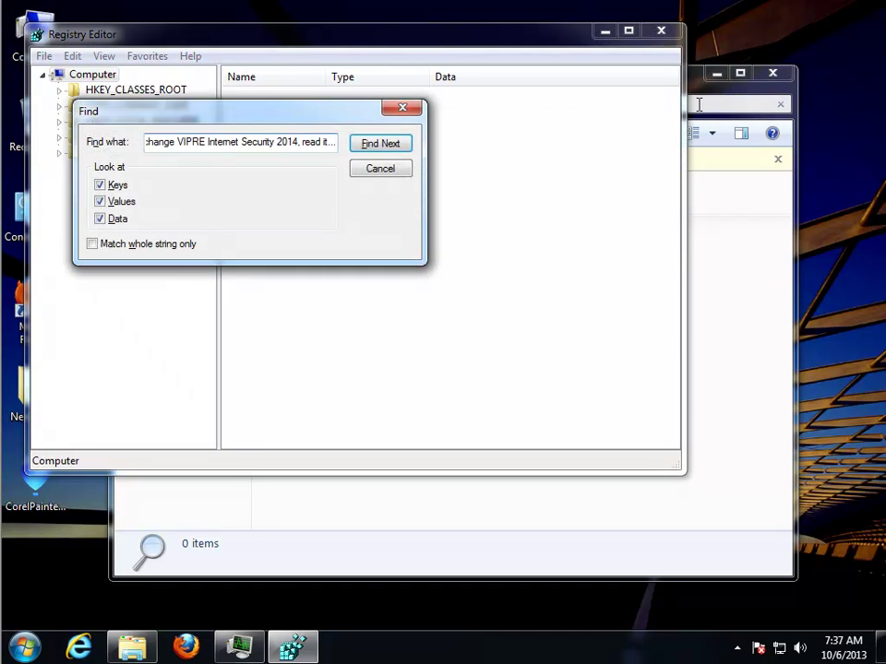
pyautogui.press('BackSpace')
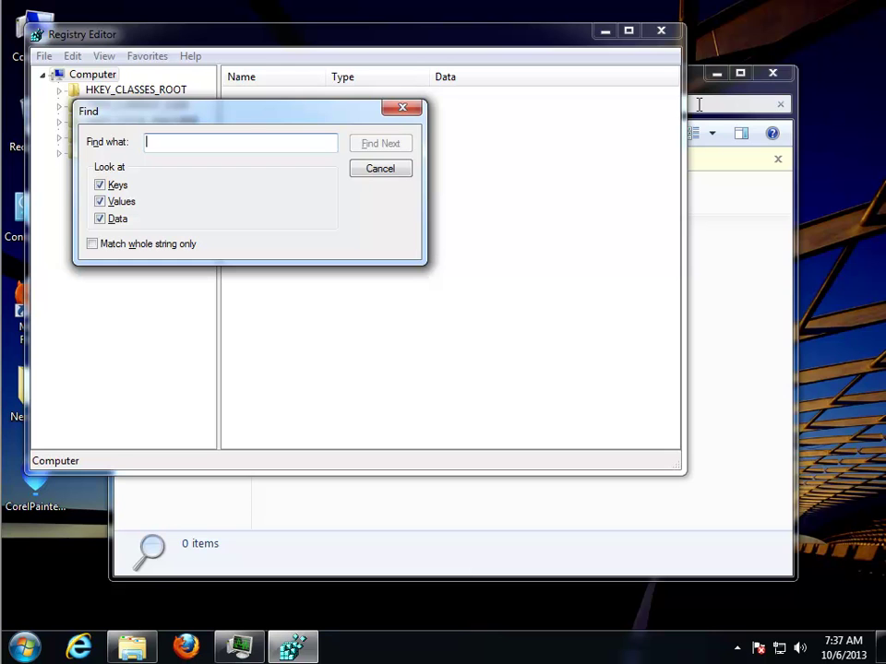
pyautogui.write('Core')
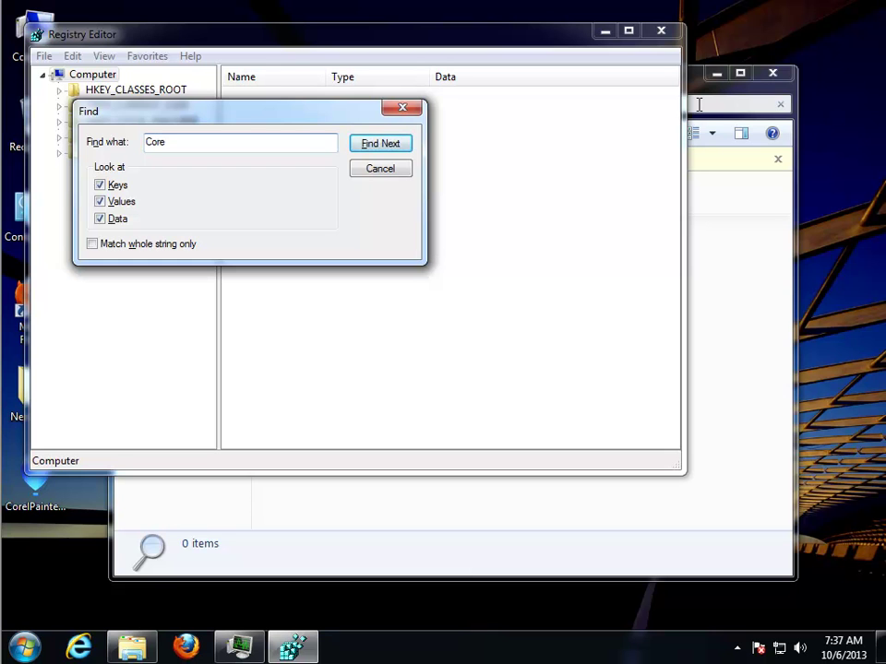
pyautogui.press('Return')
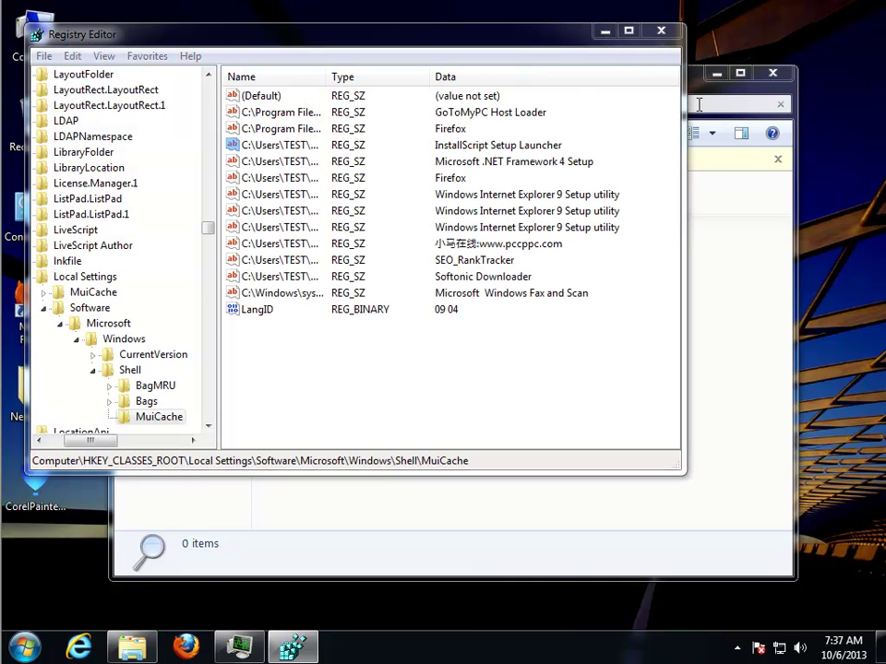
# Delete the InstallScript Setup Launcher and Microsoft .NET Framework 4 Setup values from the MuiCache key.
pyautogui.press('Delete')
pyautogui.press('Return')
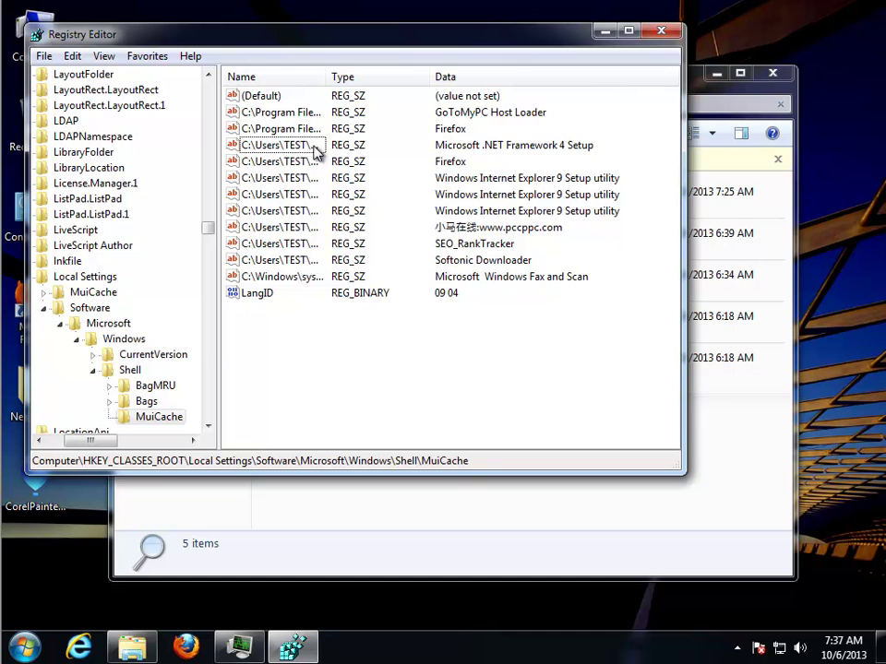
pyautogui.click(314, 147)
pyautogui.press('Delete')
pyautogui.press('Return')
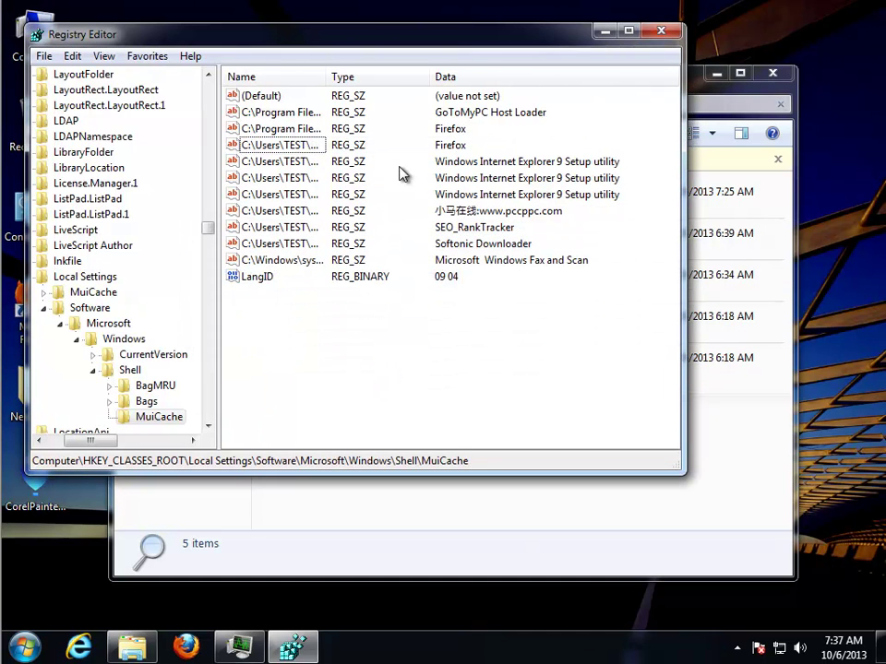
# Find the next registry match, and permanently delete the Corel key with its subkeys under HKEY_CURRENT_USER\Software.
pyautogui.press('F3')
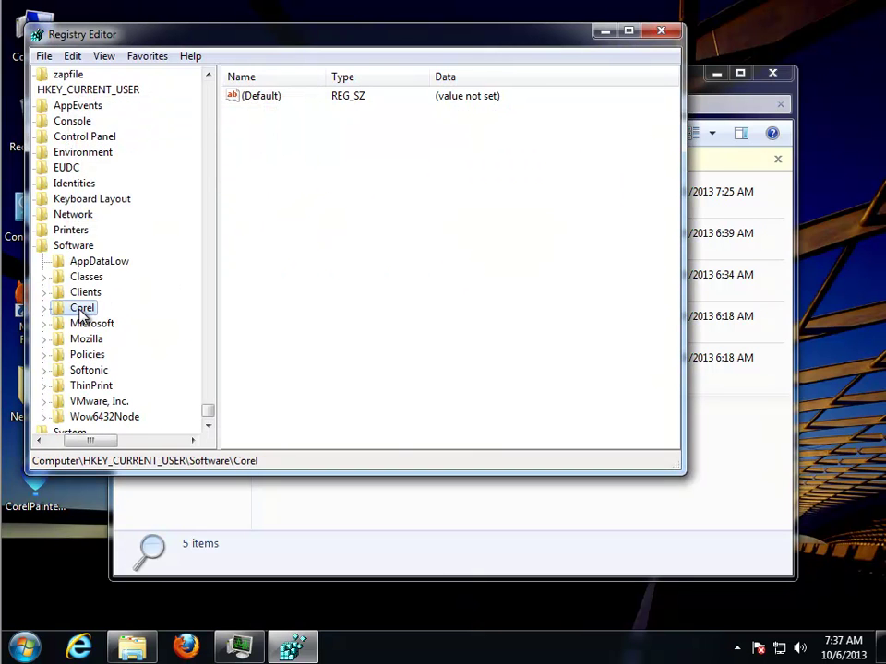
pyautogui.press('Delete')
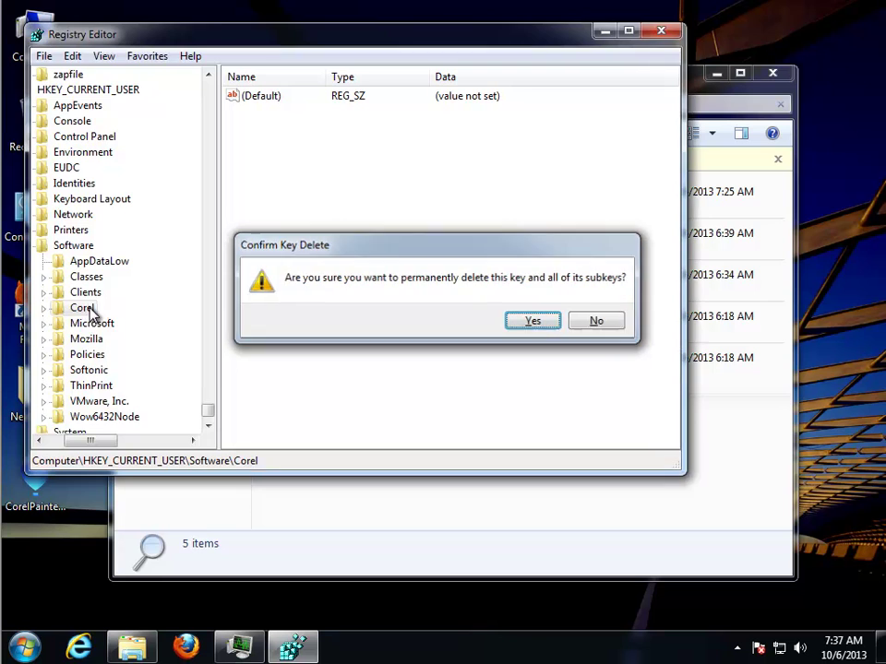
pyautogui.press('Return')
# Look through further registry matches, inspect the Corel Painter13 Resources entries in the Installer Folders key, and close the Registry Editor.
pyautogui.press('F3')
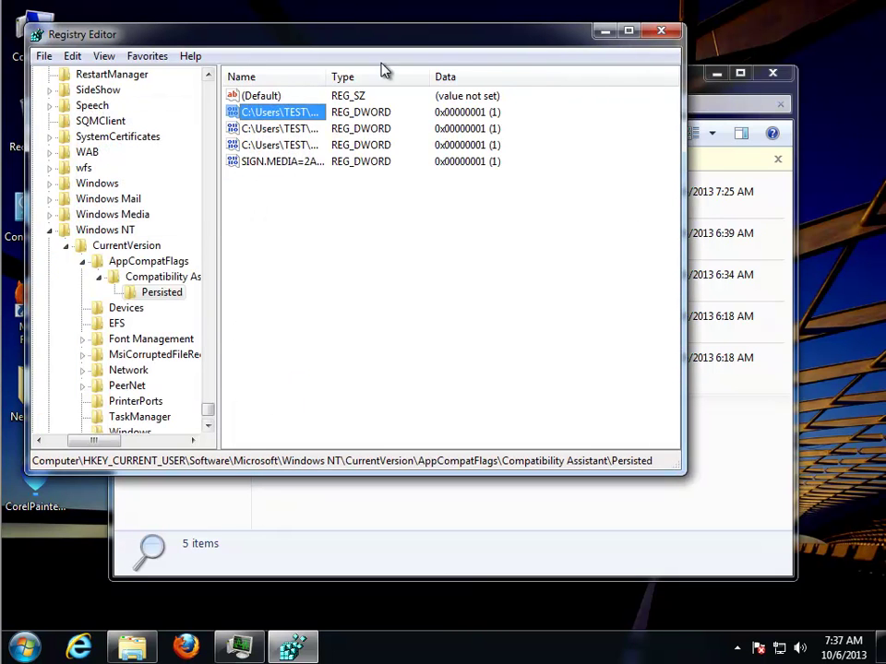
pyautogui.press('F3')
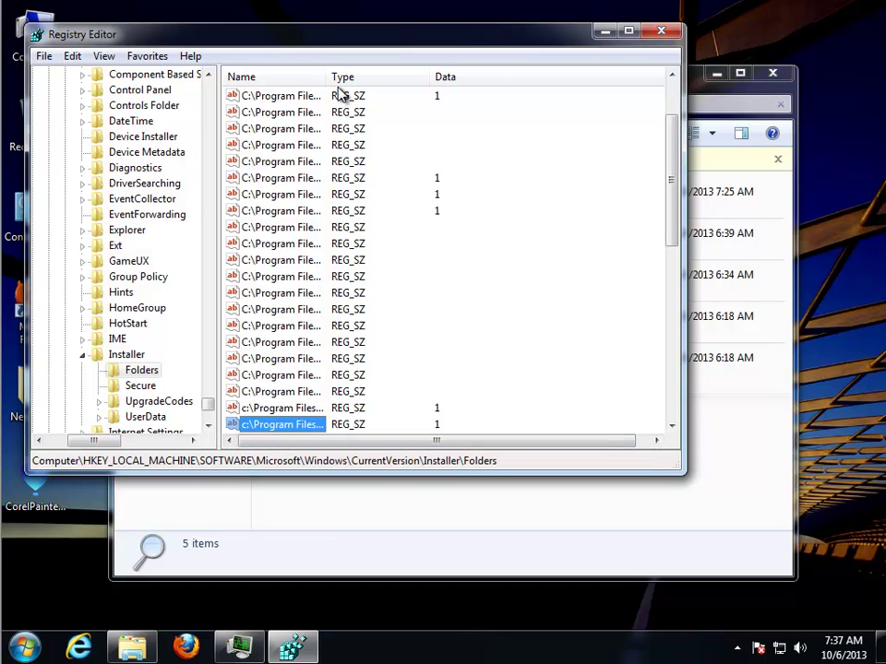
pyautogui.click(628, 33)
pyautogui.moveTo(298, 47); pyautogui.dragTo(528, 48)
pyautogui.click(287, 382)
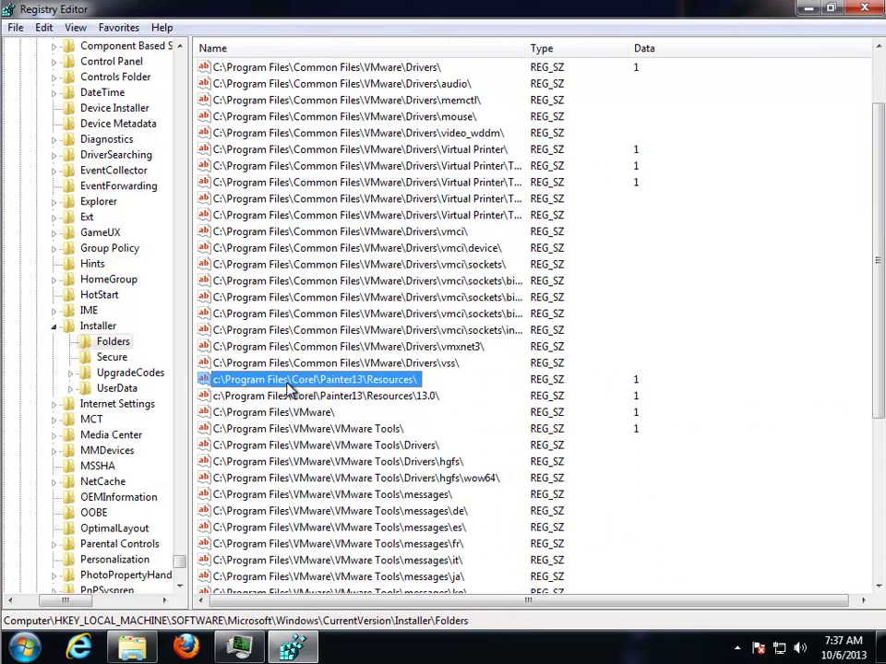
pyautogui.click(301, 397)
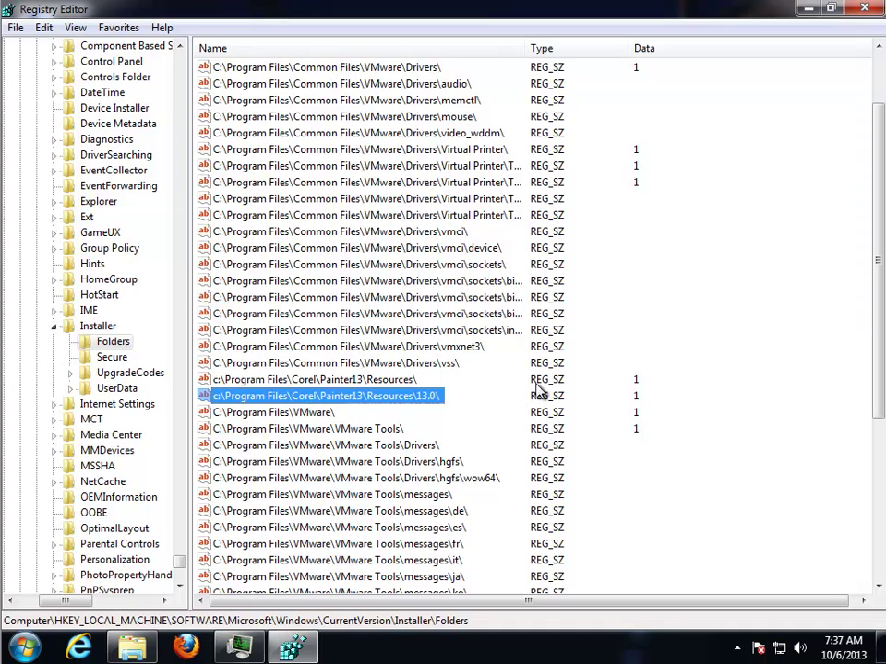
pyautogui.click(865, 7)
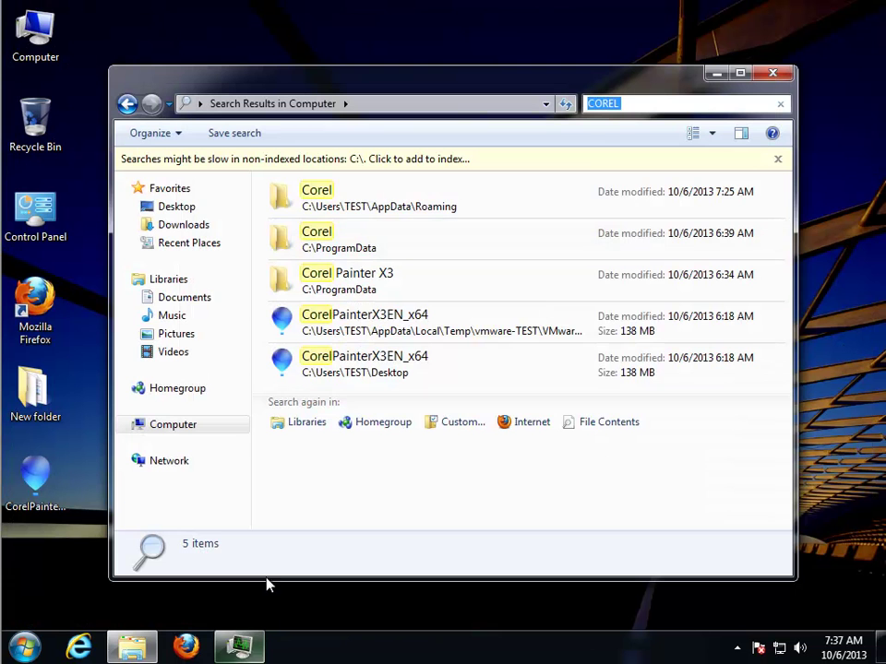
# Delete the Corel and Corel Painter X3 folders in C:\ProgramData plus both CorelPainterX3EN_x64 files with administrator permission, and close the search results.
pyautogui.click(372, 207)
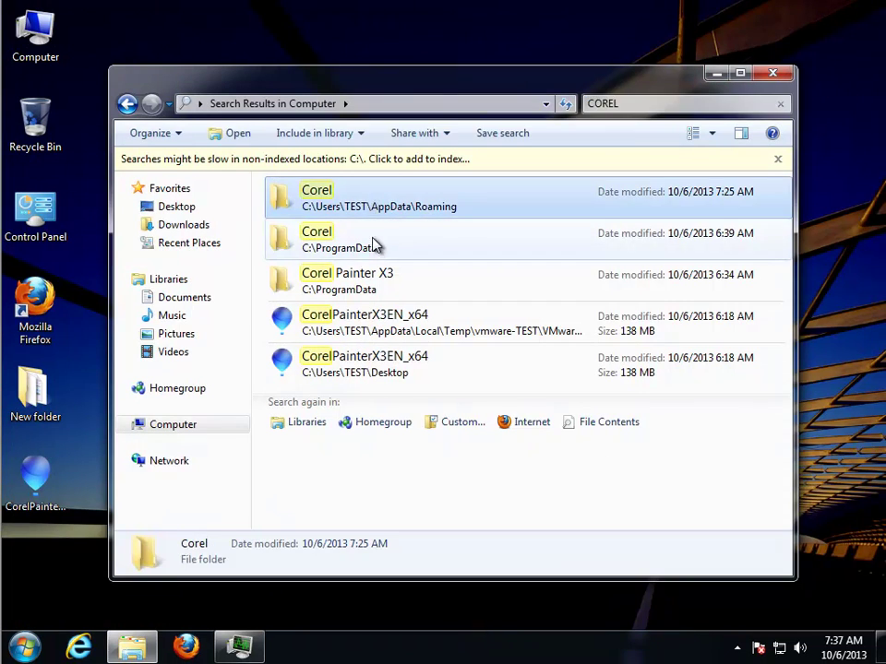
pyautogui.click(375, 244)
pyautogui.keyDown('ctrl'); pyautogui.click(399, 281); pyautogui.keyUp('ctrl')
pyautogui.keyDown('ctrl'); pyautogui.click(383, 323); pyautogui.keyUp('ctrl')
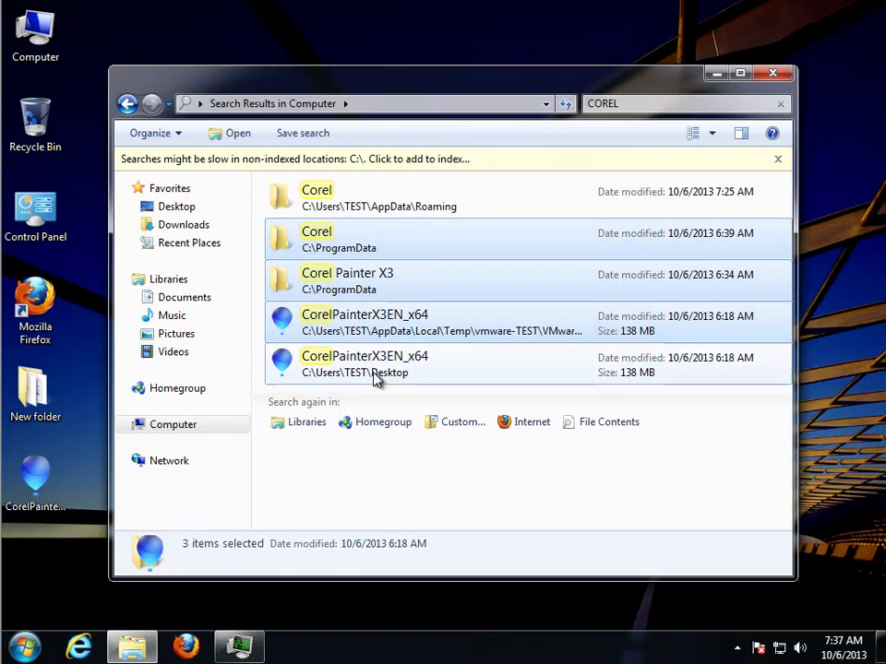
pyautogui.keyDown('ctrl'); pyautogui.click(386, 370); pyautogui.keyUp('ctrl')
pyautogui.rightClick(386, 372)
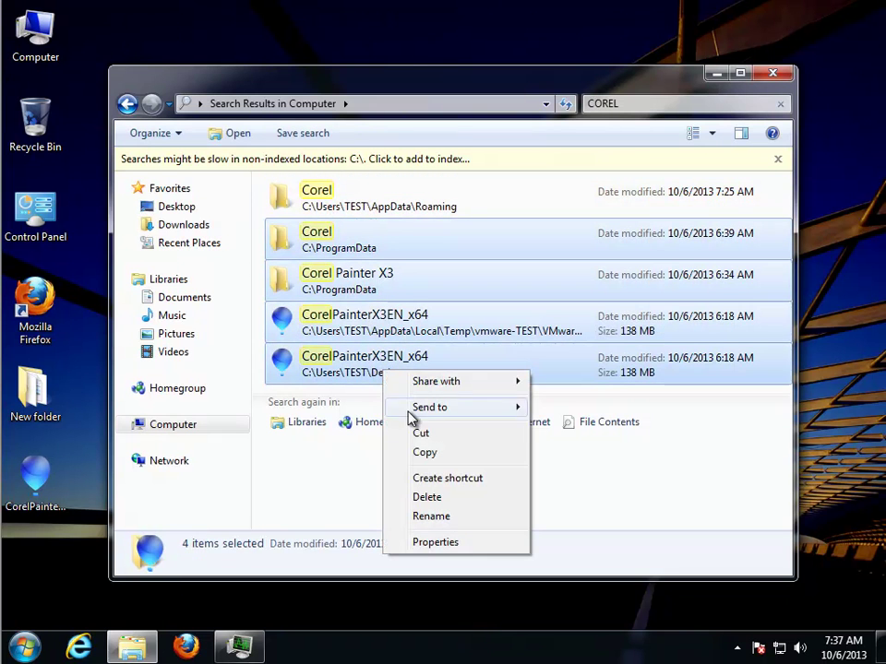
pyautogui.click(422, 498)
pyautogui.click(511, 337)
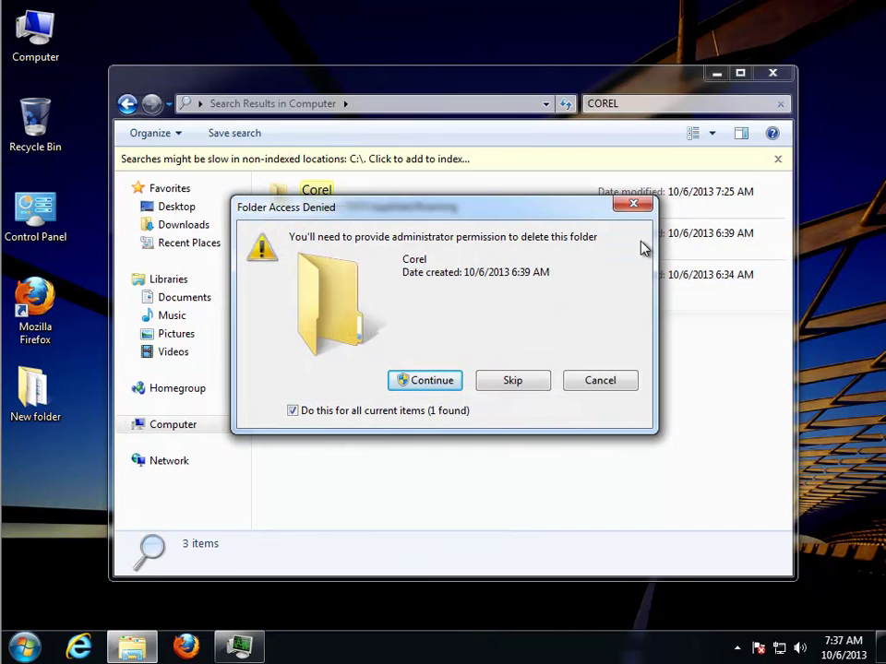
pyautogui.click(431, 381)
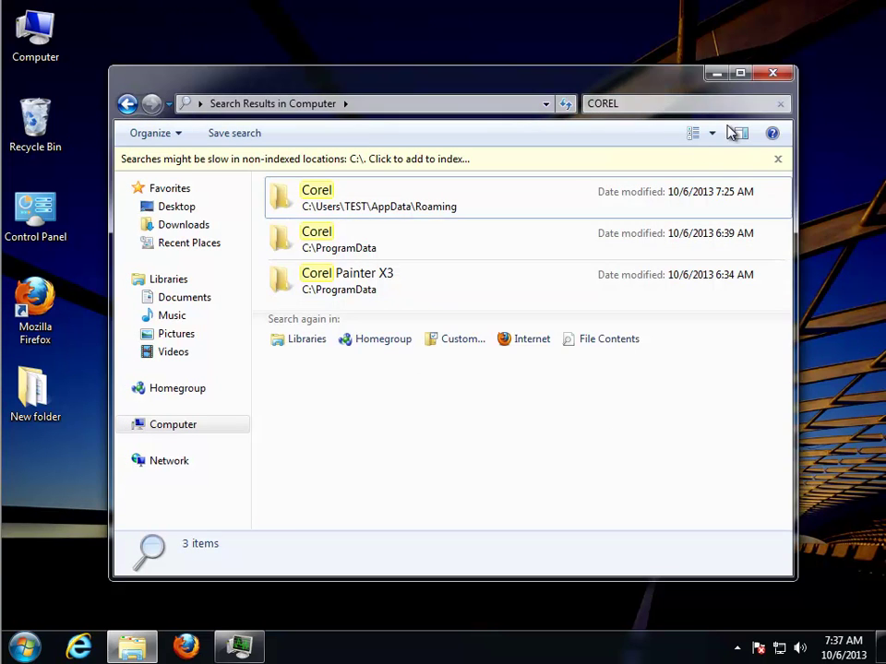
pyautogui.click(773, 73)
# Empty the Recycle Bin and refresh the desktop.
pyautogui.rightClick(35, 125)
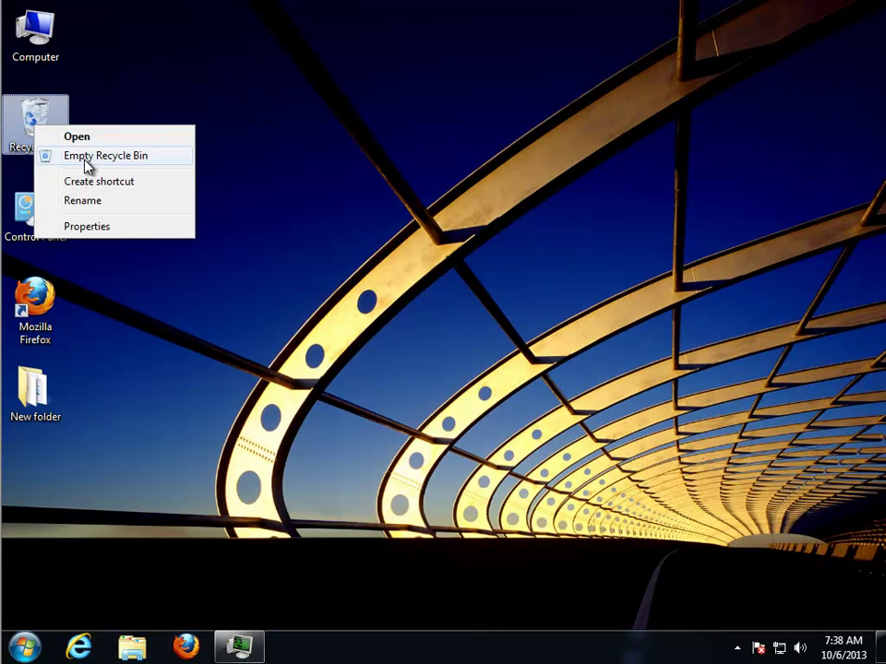
pyautogui.click(88, 157)
pyautogui.click(513, 338)
pyautogui.rightClick(388, 255)
pyautogui.click(425, 306)
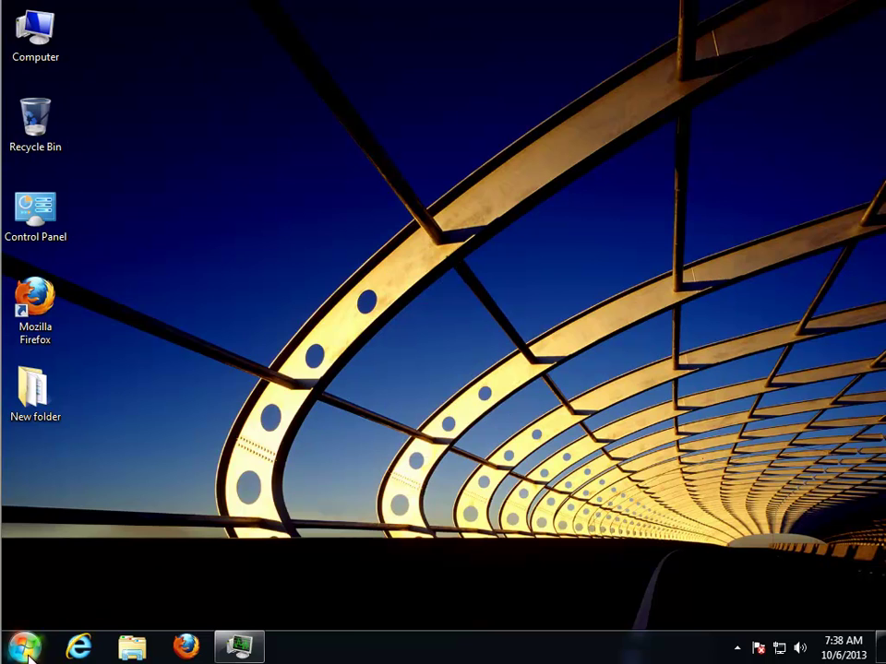
pyautogui.click(27, 648)
pyautogui.click(303, 602)
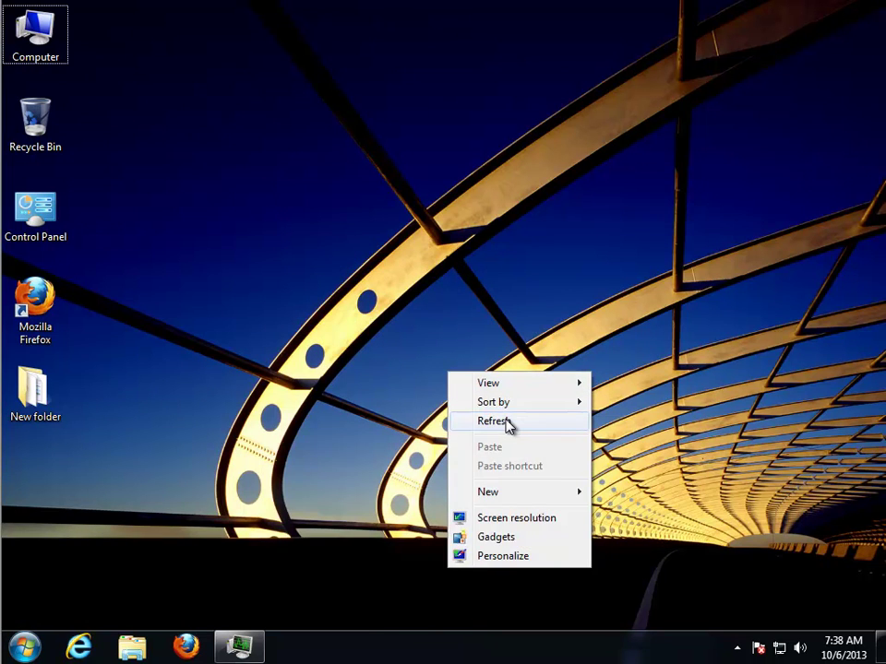
pyautogui.click(508, 421)
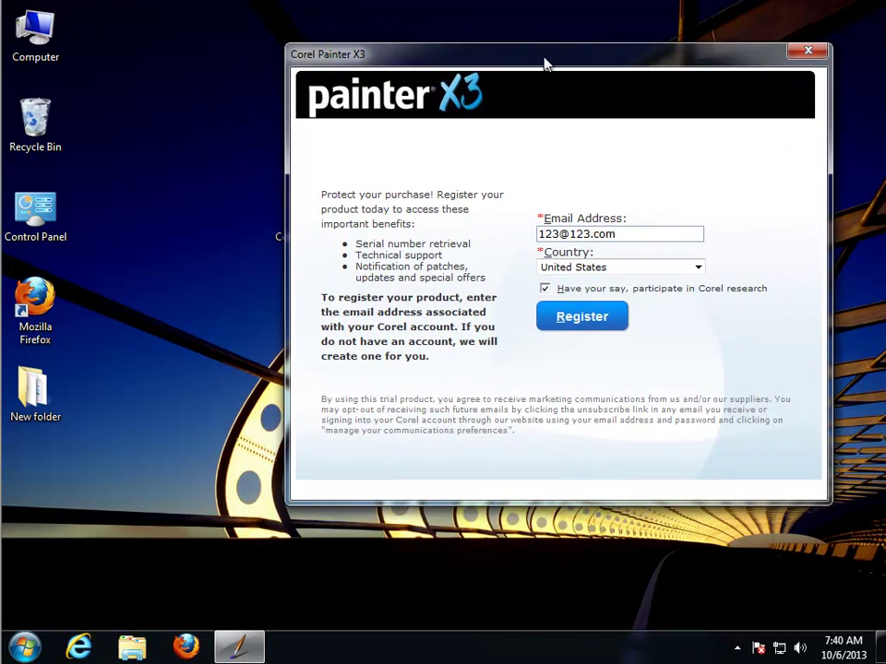
# Start the uninstaller for Corel Painter X3 from the installed programs list, and close Programs and Features.
pyautogui.click(26, 238)
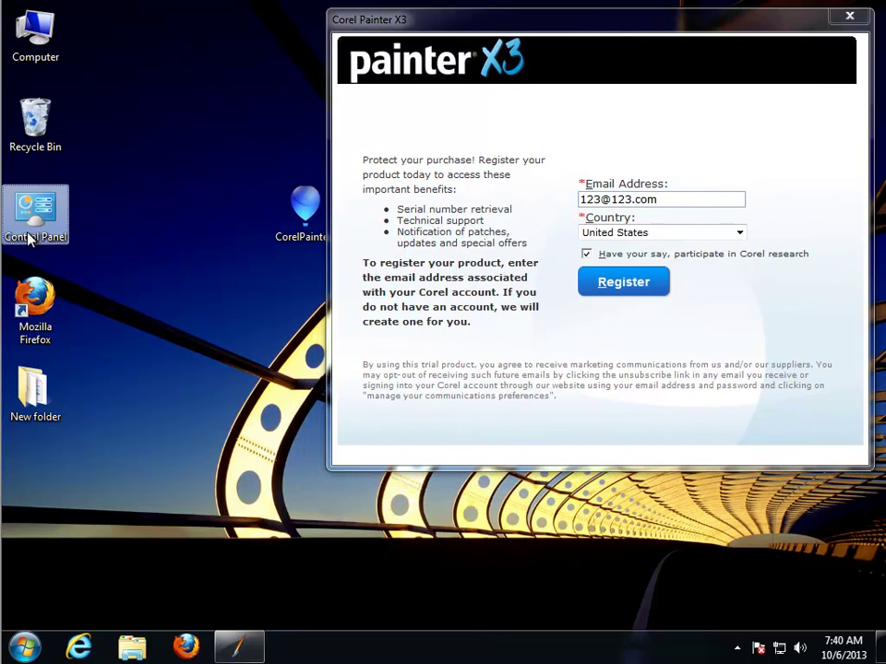
pyautogui.doubleClick(37, 232)
pyautogui.click(285, 395)
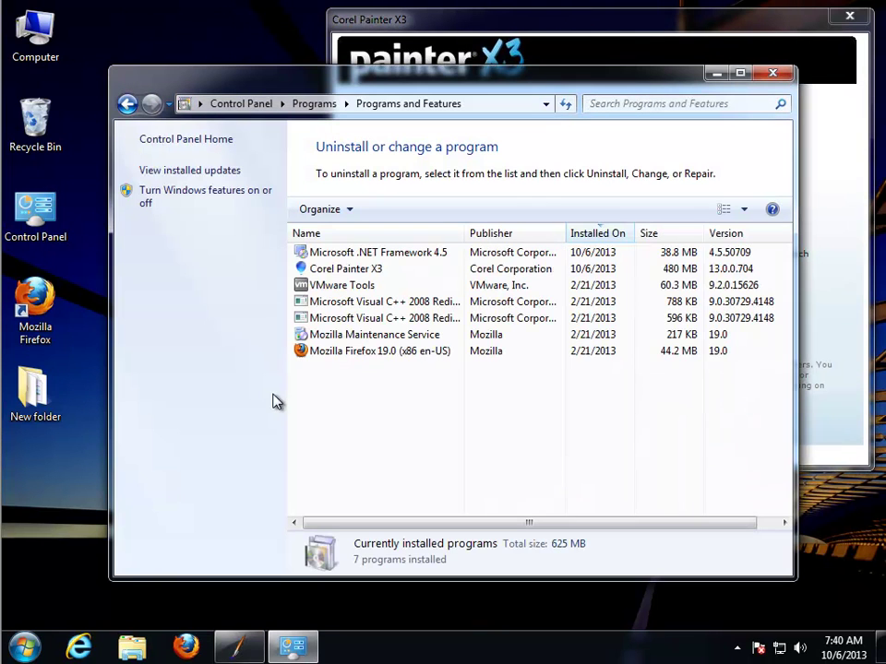
pyautogui.click(358, 271)
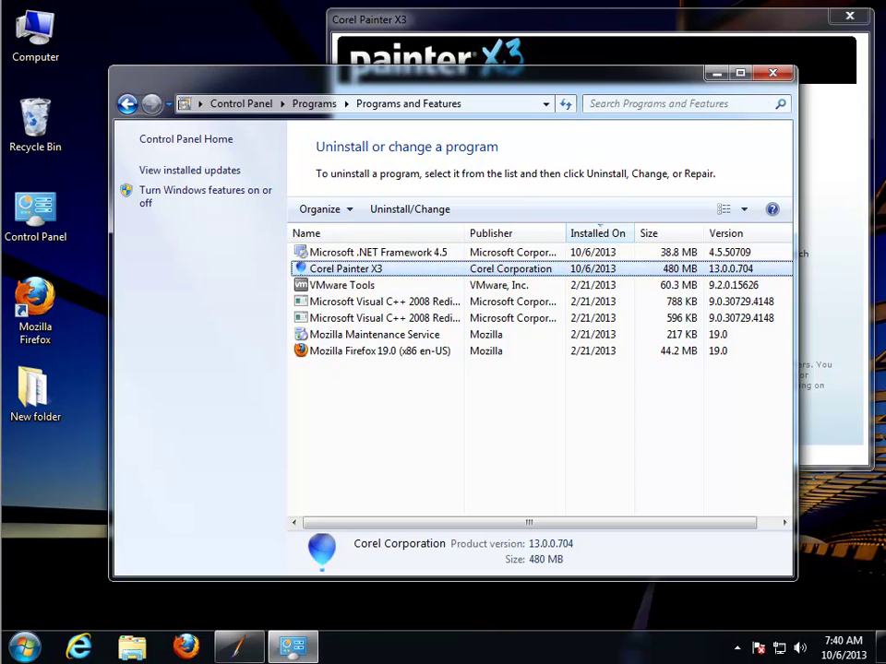
pyautogui.click(776, 74)
# Move the registration window and the uninstaller apart, and choose to remove Corel Painter X3 from the computer.
pyautogui.moveTo(613, 31)
pyautogui.mouseDown()
pyautogui.moveTo(446, 36)
pyautogui.moveTo(360, 50)
pyautogui.moveTo(296, 22)
pyautogui.mouseUp()
pyautogui.moveTo(623, 164)
pyautogui.mouseDown()
pyautogui.moveTo(470, 334)
pyautogui.moveTo(453, 312)
pyautogui.moveTo(439, 332)
pyautogui.moveTo(597, 327)
pyautogui.moveTo(600, 334)
pyautogui.mouseUp()
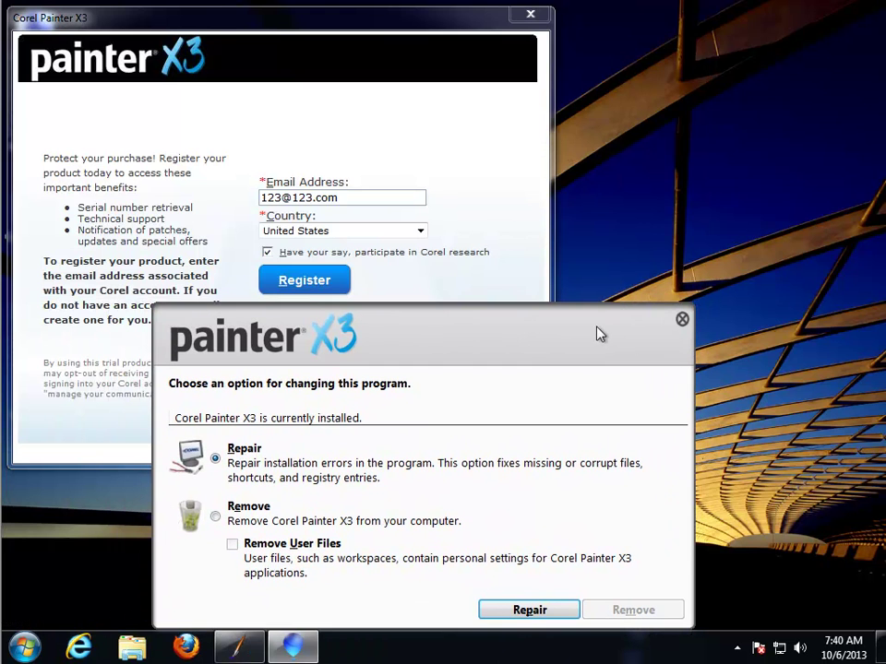
pyautogui.click(217, 518)
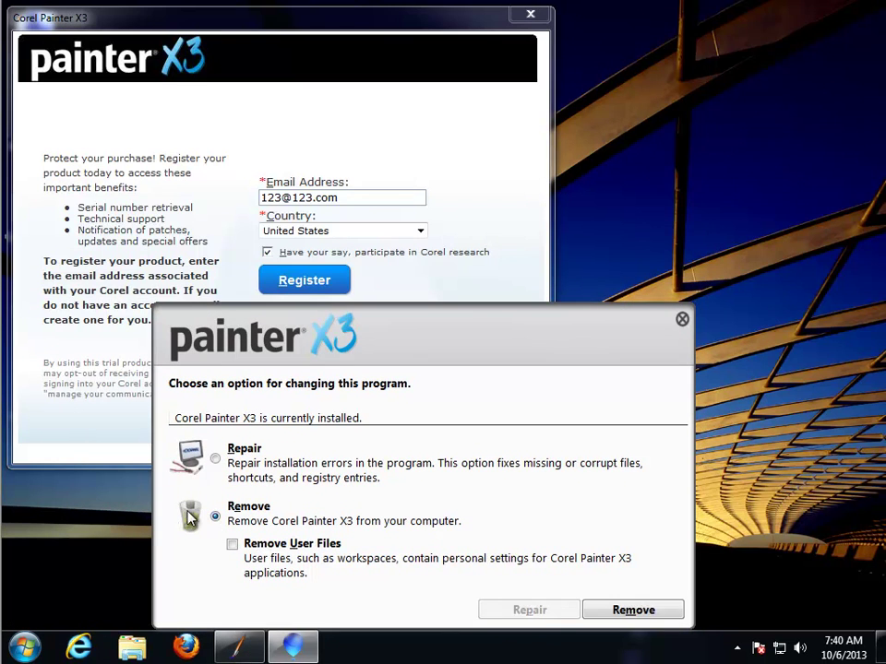